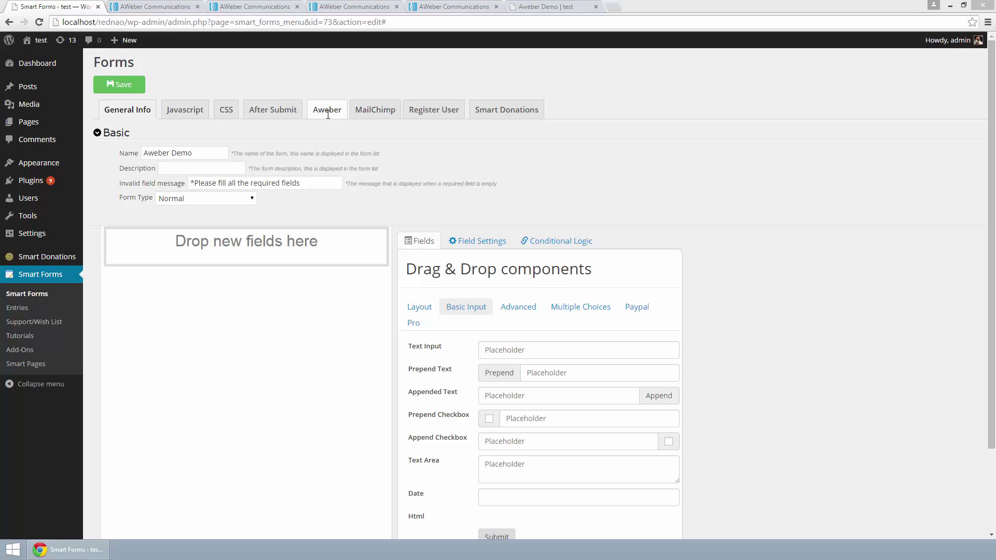
Step: Drag a Text Input field onto the form and label it Name
{"action": "left_click", "coordinate": [676, 236]}
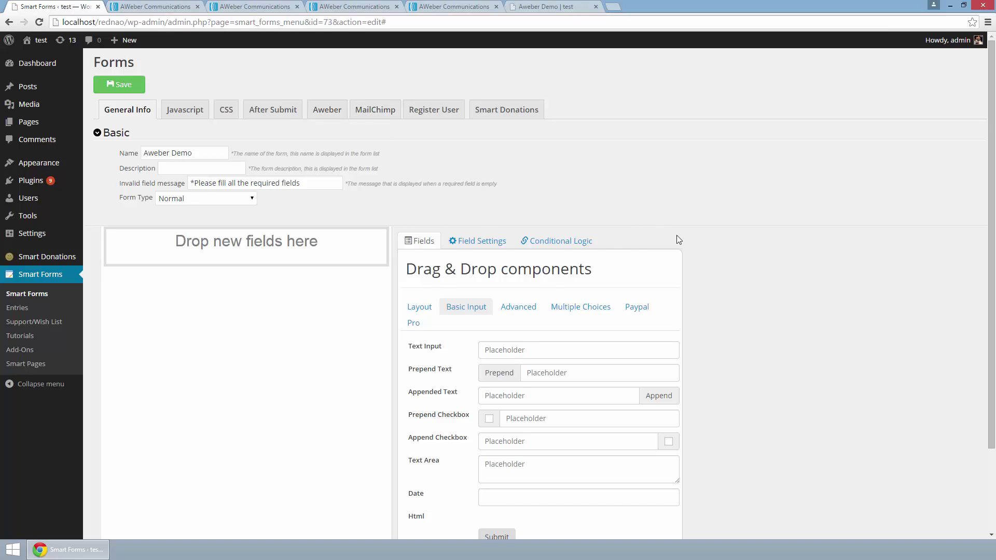
{"action": "scroll", "coordinate": [676, 236], "scroll_direction": "down", "scroll_amount": 2}
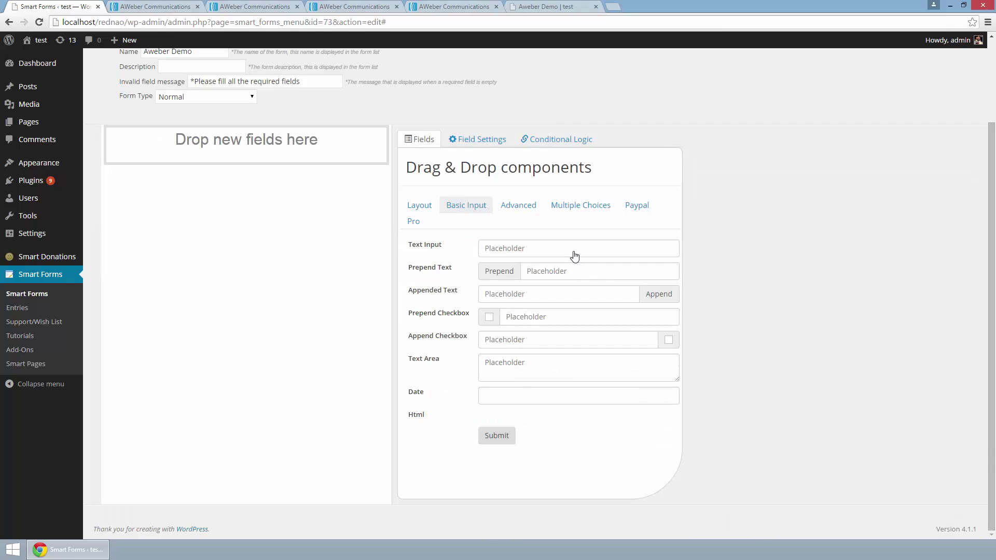
{"action": "left_click_drag", "start_coordinate": [568, 260], "coordinate": [314, 148]}
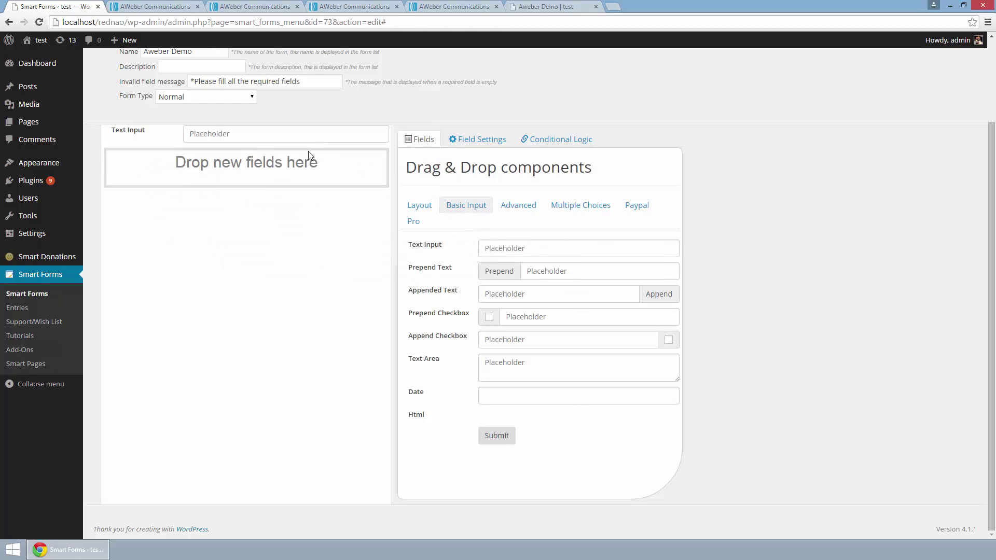
{"action": "left_click", "coordinate": [308, 151]}
{"action": "scroll", "coordinate": [305, 135], "scroll_direction": "up", "scroll_amount": 2}
{"action": "triple_click", "coordinate": [524, 283]}
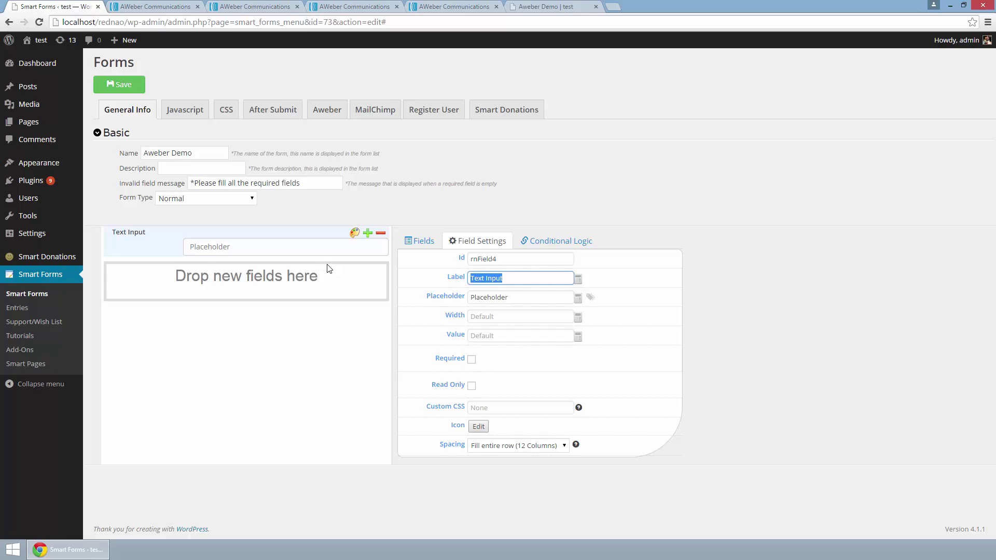
{"action": "type", "text": "Name"}
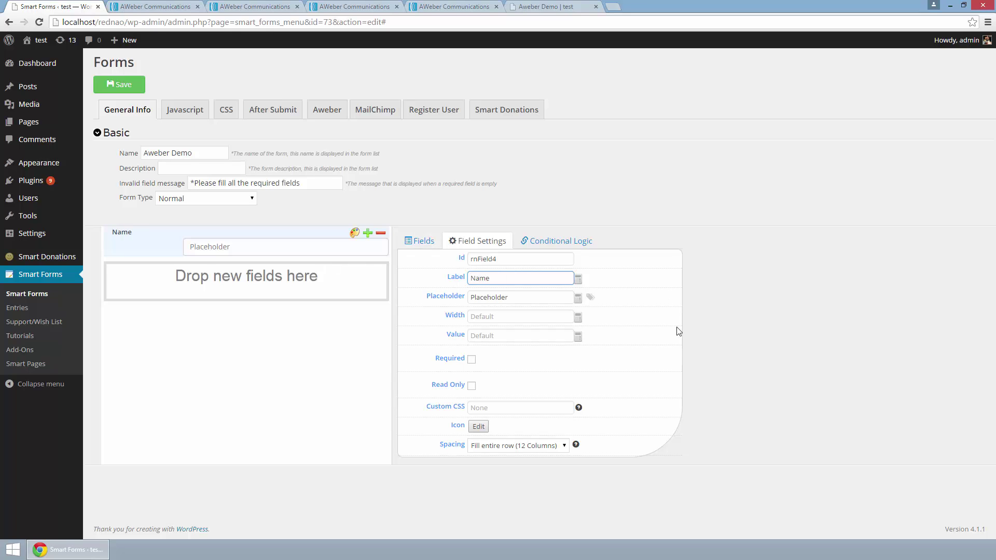
Step: Give the Name field a User icon on the left of its box
{"action": "left_click", "coordinate": [590, 298]}
{"action": "left_click", "coordinate": [549, 97]}
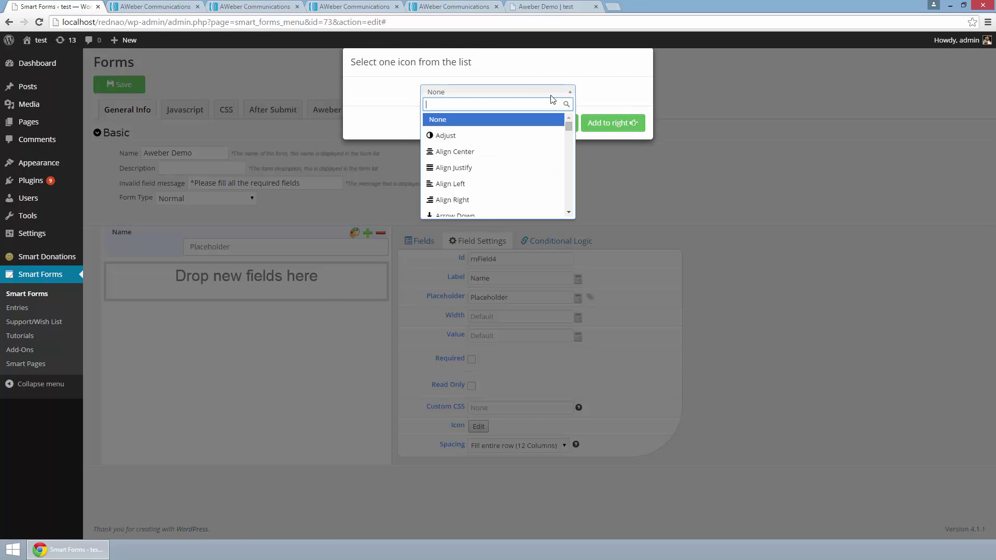
{"action": "type", "text": "user"}
{"action": "key", "text": "Return"}
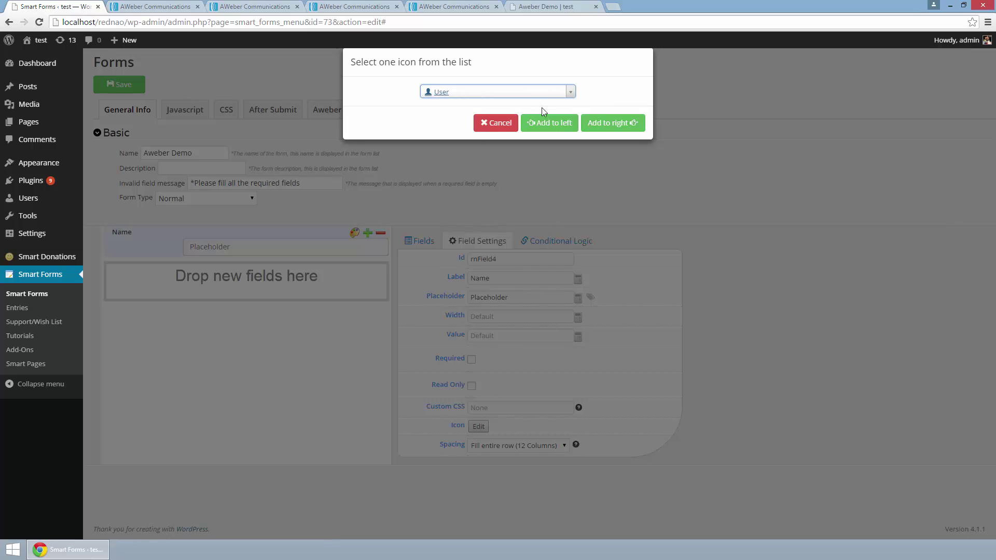
{"action": "left_click", "coordinate": [550, 121]}
{"action": "left_click", "coordinate": [419, 241]}
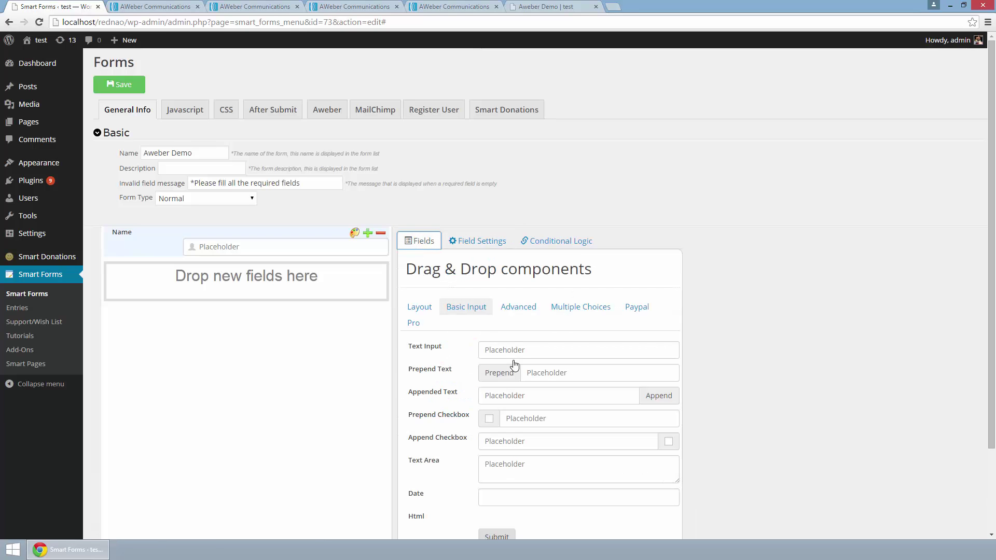
Step: Drag an Email field from the Advanced components under the Name field
{"action": "left_click", "coordinate": [513, 313]}
{"action": "scroll", "coordinate": [519, 318], "scroll_direction": "down", "scroll_amount": 2}
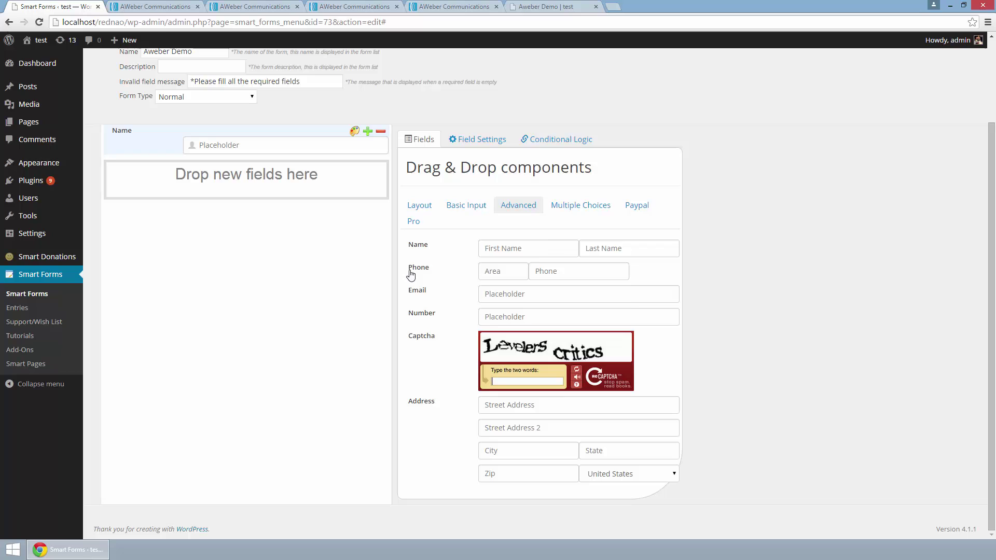
{"action": "left_click_drag", "start_coordinate": [415, 291], "coordinate": [271, 188]}
{"action": "left_click", "coordinate": [244, 175]}
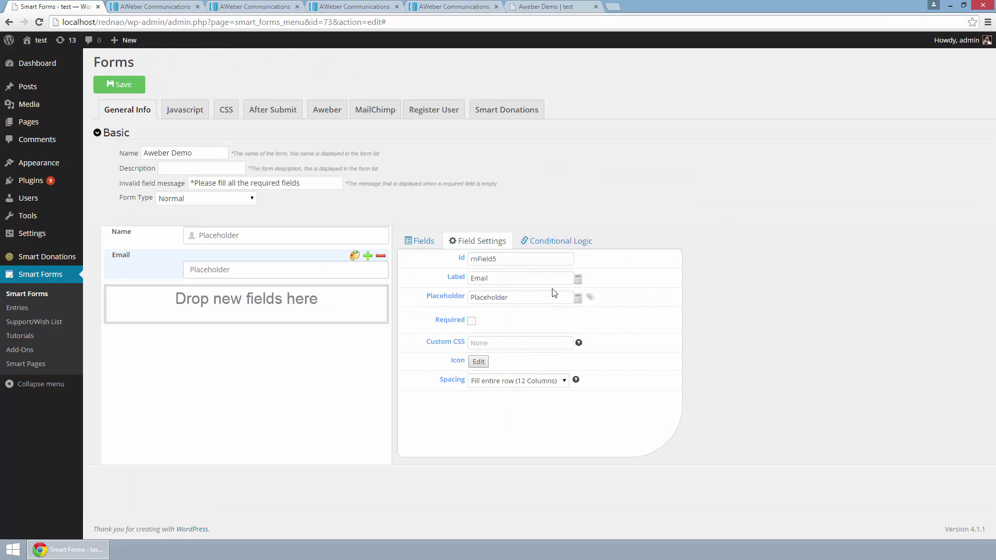
Step: Give the Email field an envelope icon on the left of its box
{"action": "left_click", "coordinate": [591, 296]}
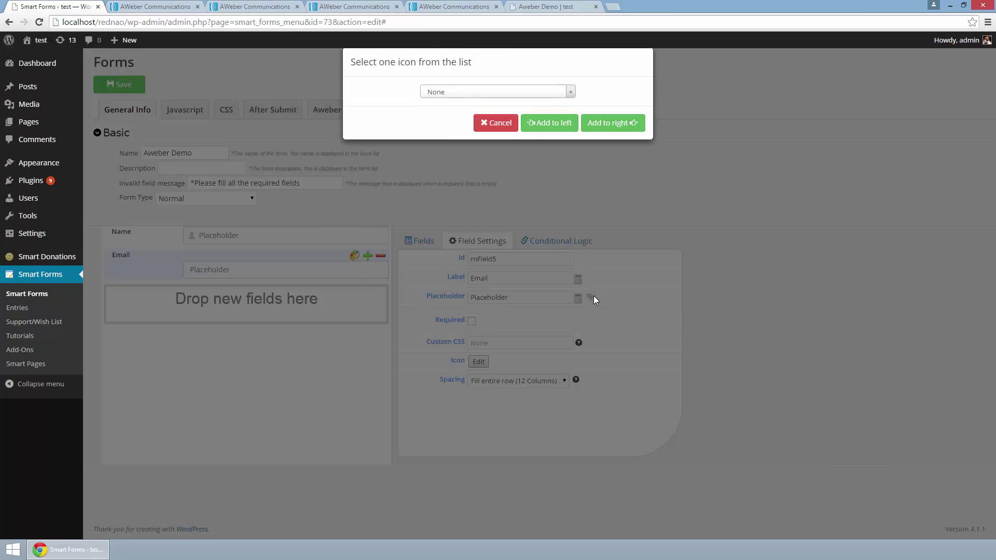
{"action": "left_click", "coordinate": [566, 91]}
{"action": "type", "text": "e"}
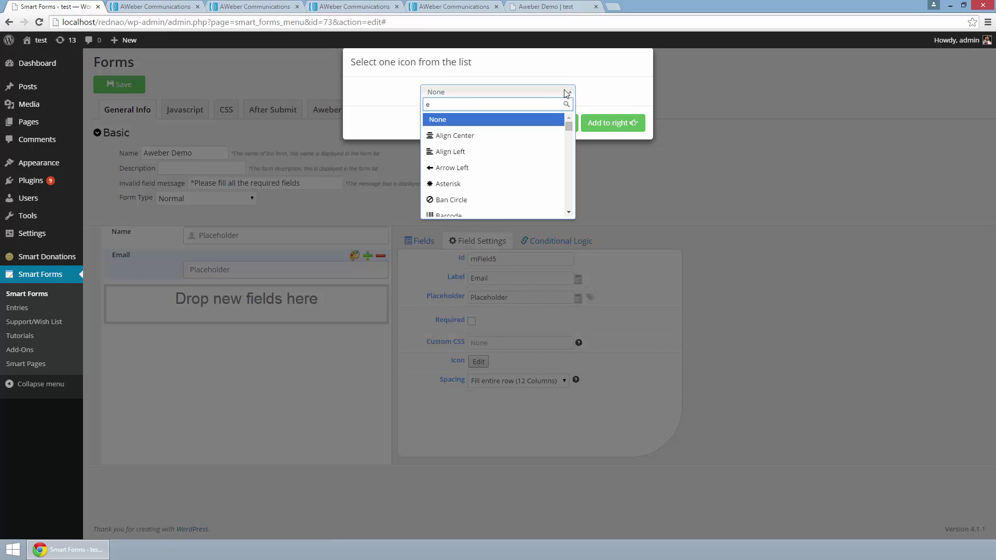
{"action": "type", "text": "mail"}
{"action": "key", "text": "Return"}
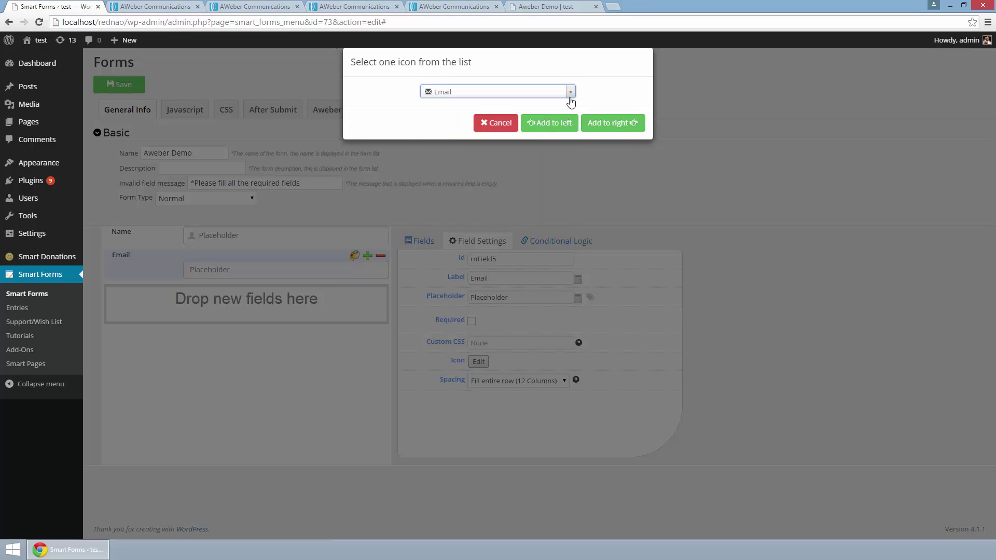
{"action": "left_click", "coordinate": [533, 126]}
{"action": "left_click", "coordinate": [420, 241]}
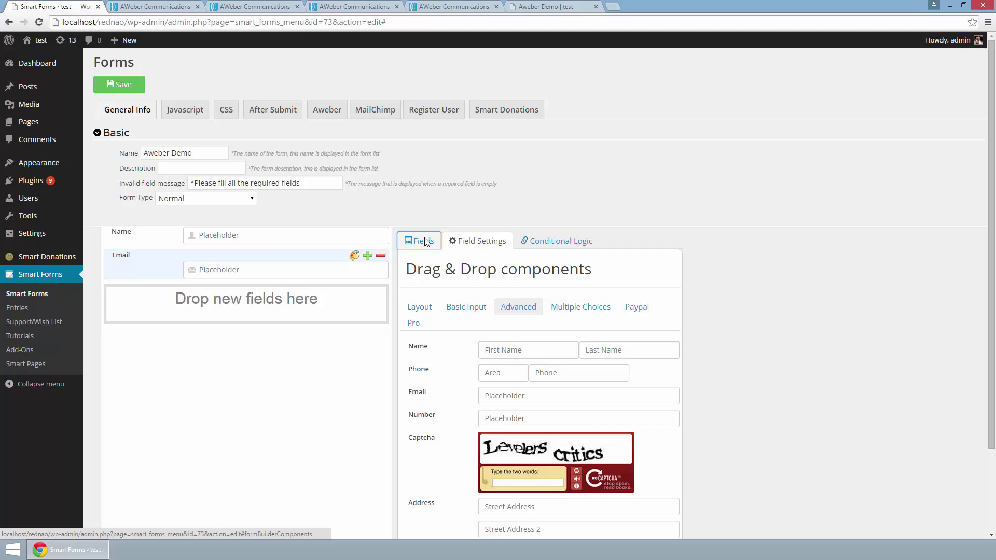
{"action": "scroll", "coordinate": [441, 287], "scroll_direction": "down", "scroll_amount": 2}
Step: Drag a Submit button from the Basic Input components under the Email field
{"action": "left_click", "coordinate": [467, 207]}
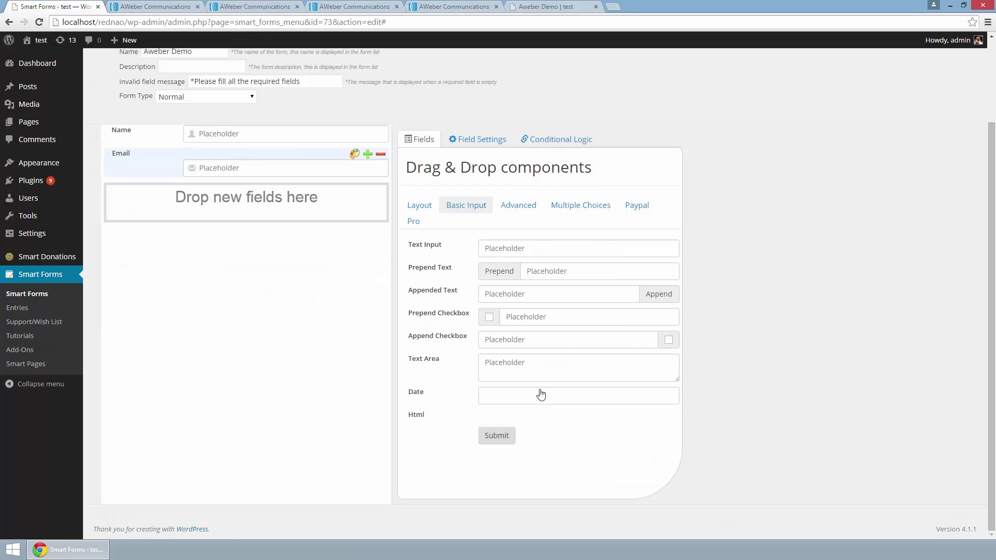
{"action": "left_click_drag", "start_coordinate": [545, 438], "coordinate": [297, 238]}
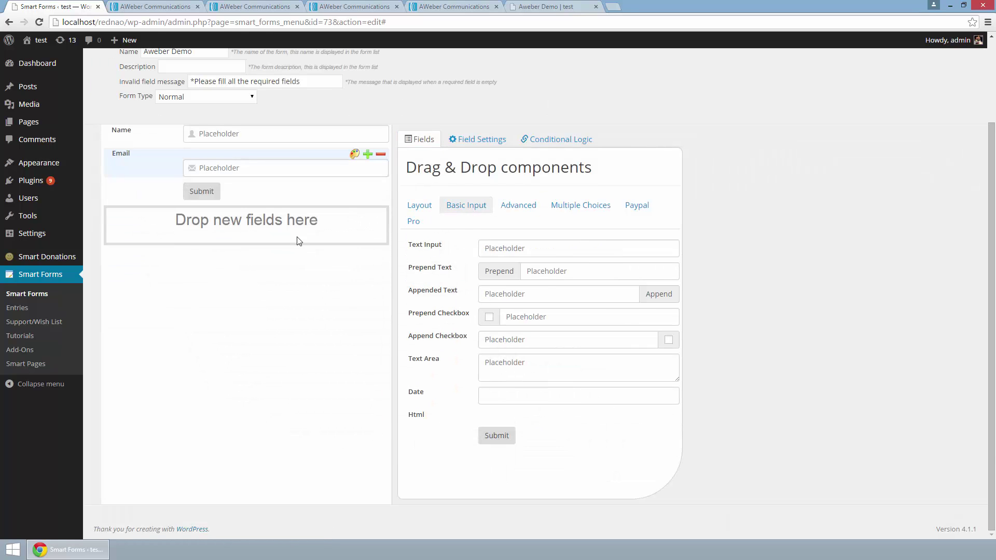
{"action": "scroll", "coordinate": [305, 245], "scroll_direction": "up", "scroll_amount": 2}
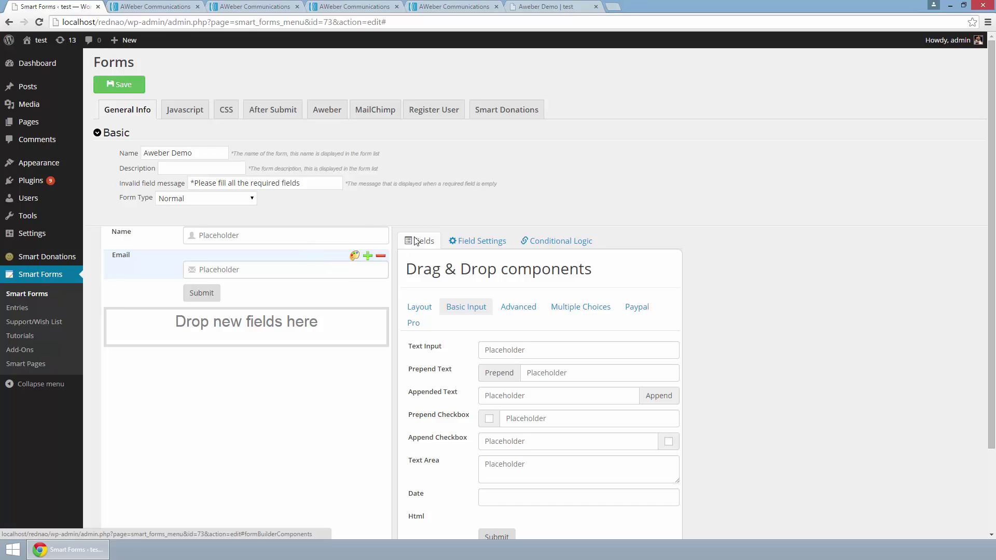
Step: Log into AWeber, allow the Smart Forms Aweber app access, and select the authorization code
{"action": "left_click", "coordinate": [323, 120]}
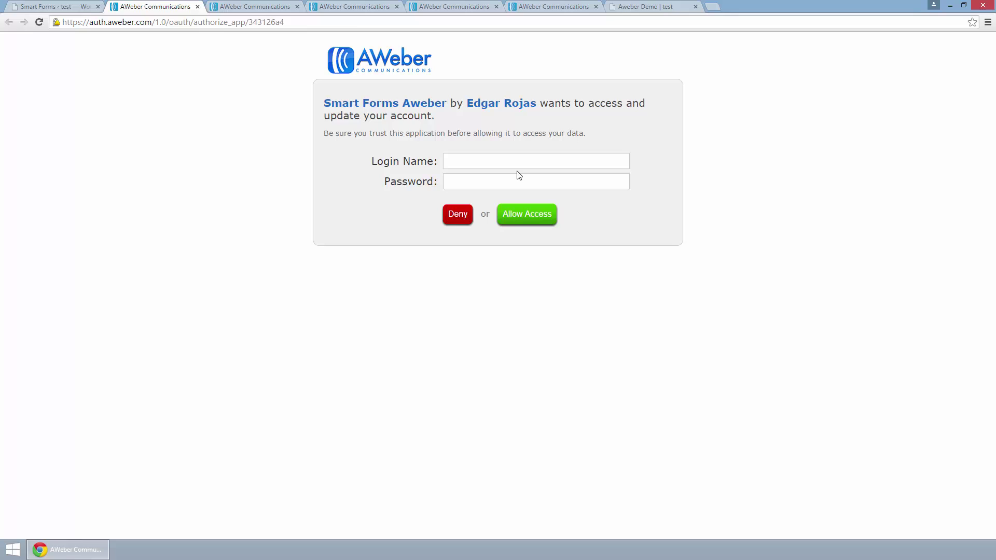
{"action": "left_click", "coordinate": [490, 157]}
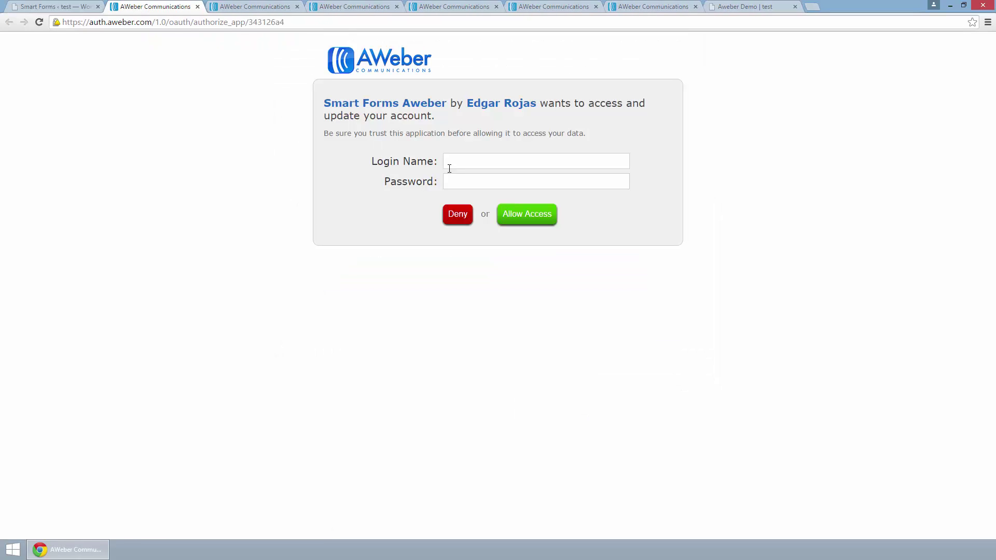
{"action": "left_click", "coordinate": [448, 164]}
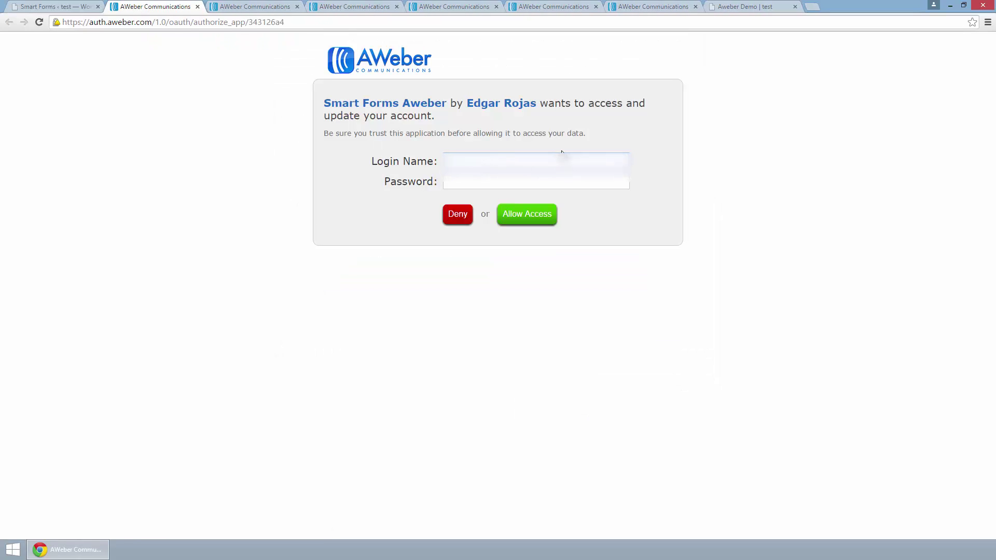
{"action": "left_click", "coordinate": [495, 176]}
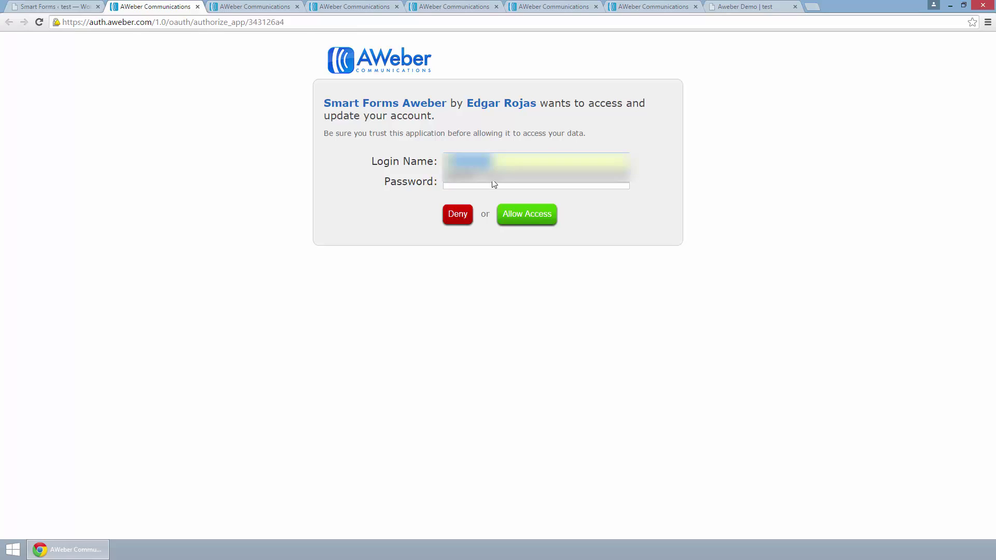
{"action": "double_click", "coordinate": [123, 22]}
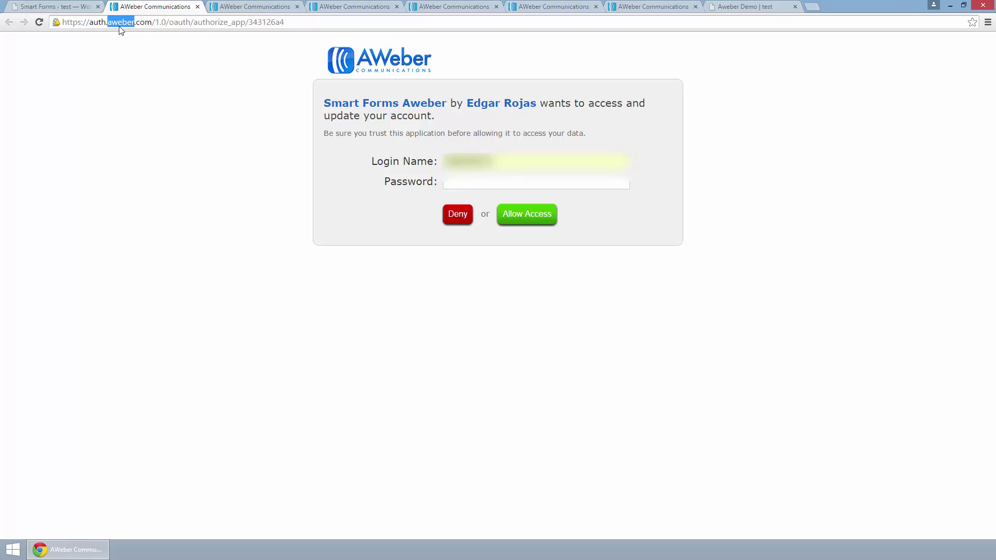
{"action": "left_click", "coordinate": [496, 186]}
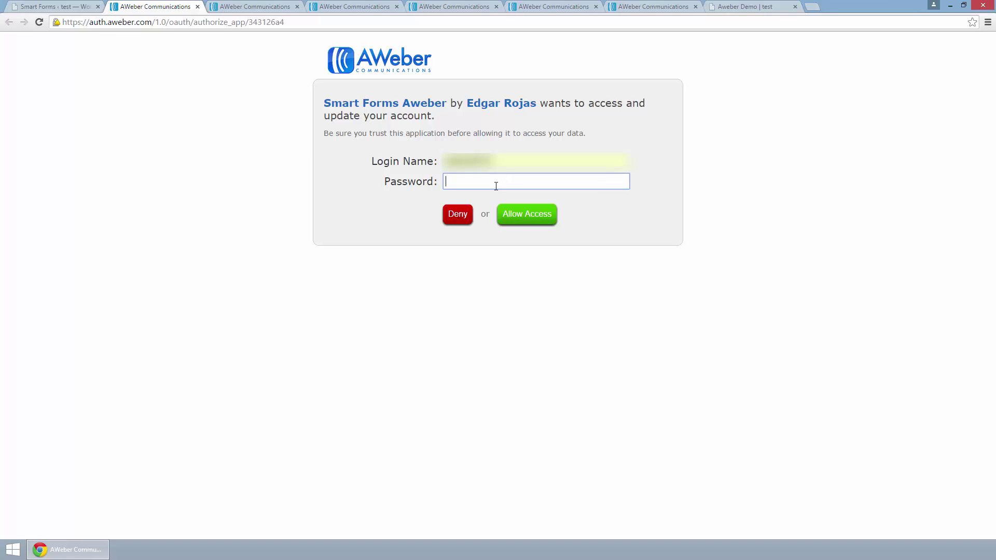
{"action": "type", "text": "•••••"}
{"action": "left_click", "coordinate": [497, 209]}
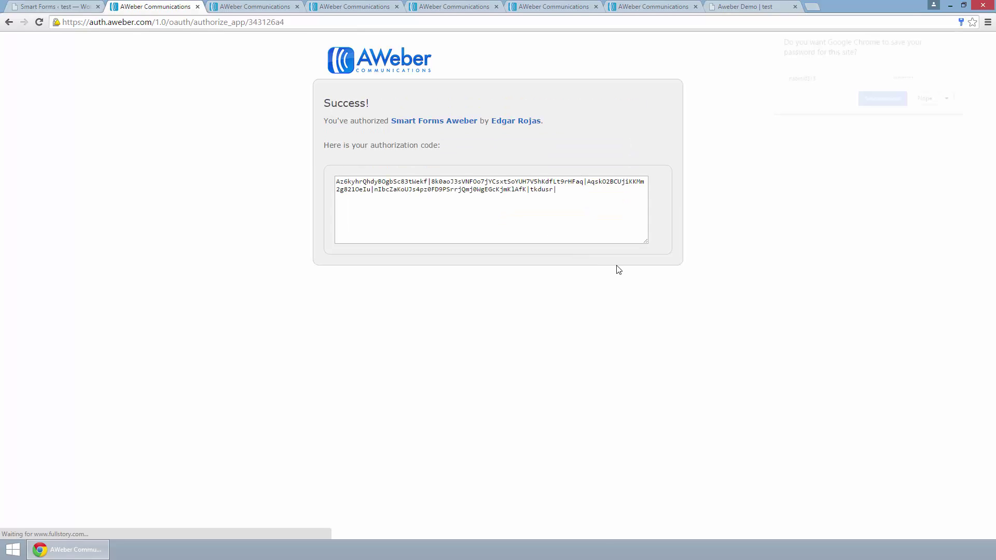
{"action": "left_click", "coordinate": [575, 200]}
{"action": "key", "text": "ctrl+c"}
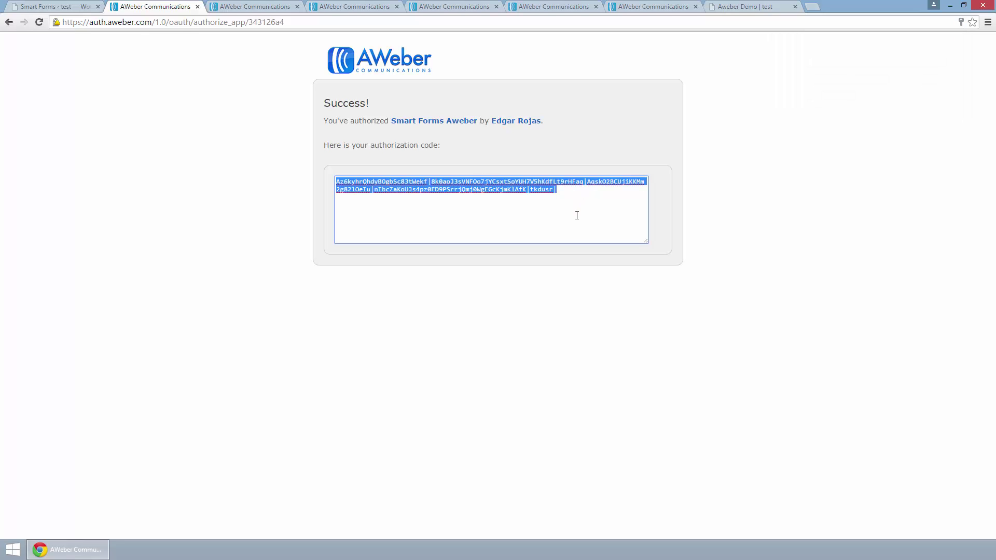
Step: Paste the AWeber authorization code into the Smart Forms auth-code box and submit it
{"action": "left_click", "coordinate": [52, 6]}
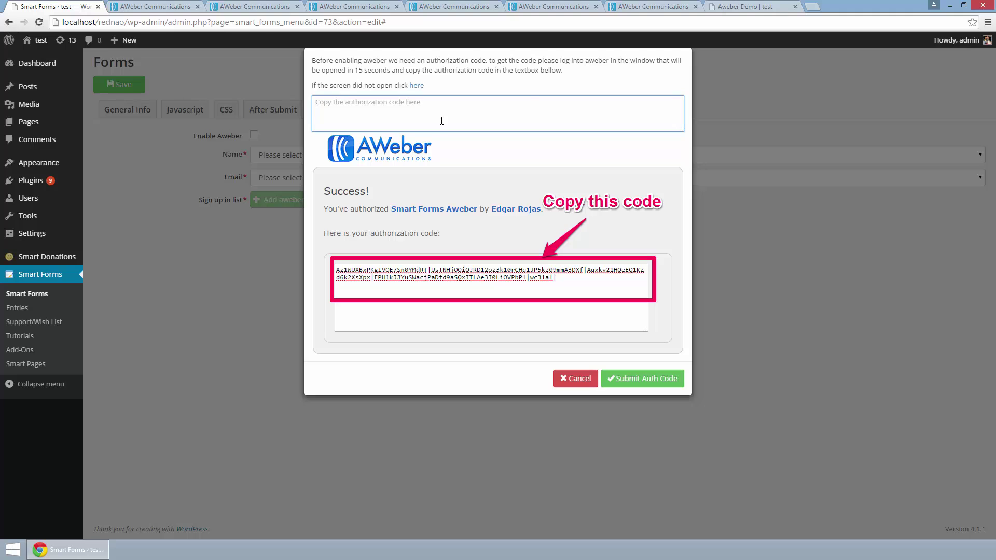
{"action": "key", "text": "ctrl+v"}
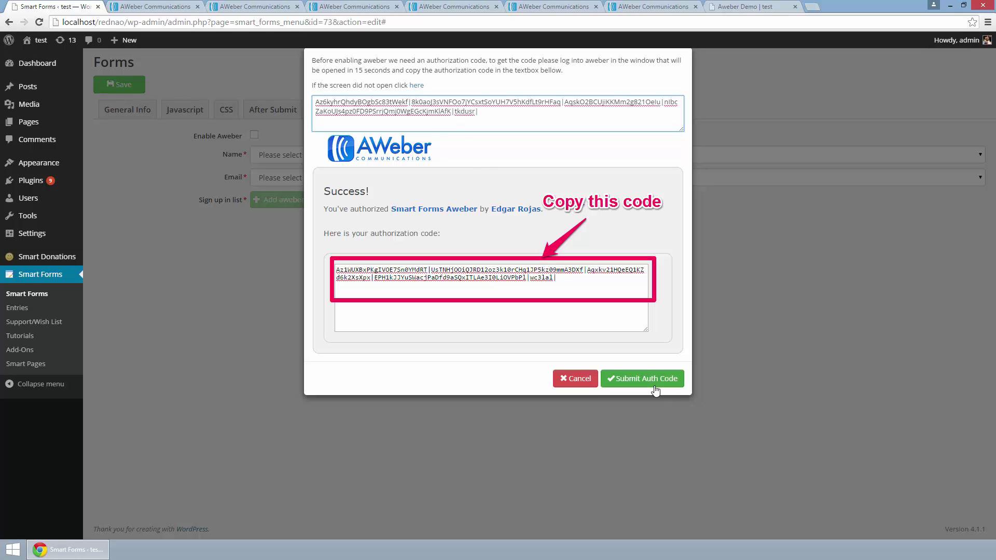
{"action": "left_click", "coordinate": [664, 383]}
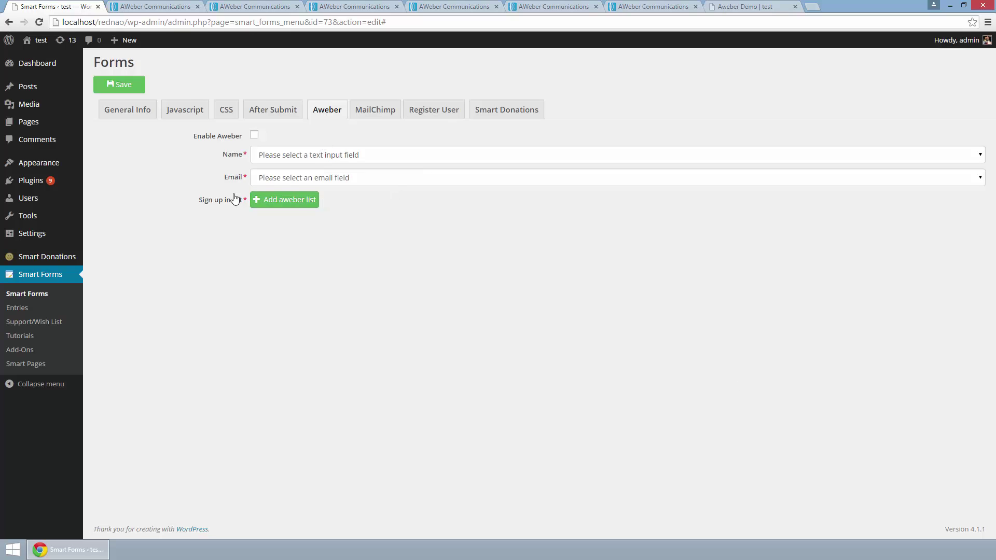
Step: Enable AWeber for the form and map subscriber name and email to Name and Email
{"action": "left_click", "coordinate": [254, 136]}
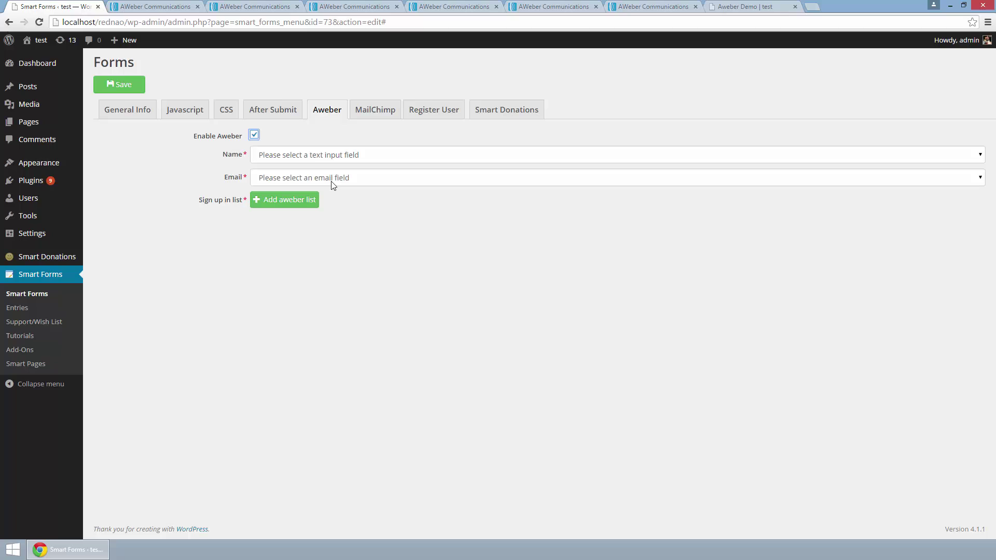
{"action": "left_click", "coordinate": [342, 159]}
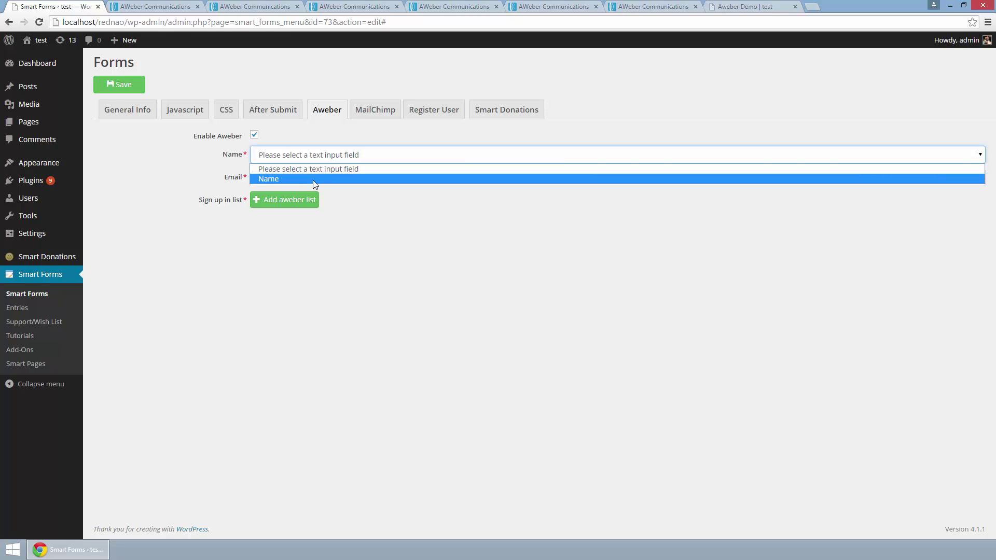
{"action": "left_click", "coordinate": [313, 179]}
{"action": "left_click", "coordinate": [322, 179]}
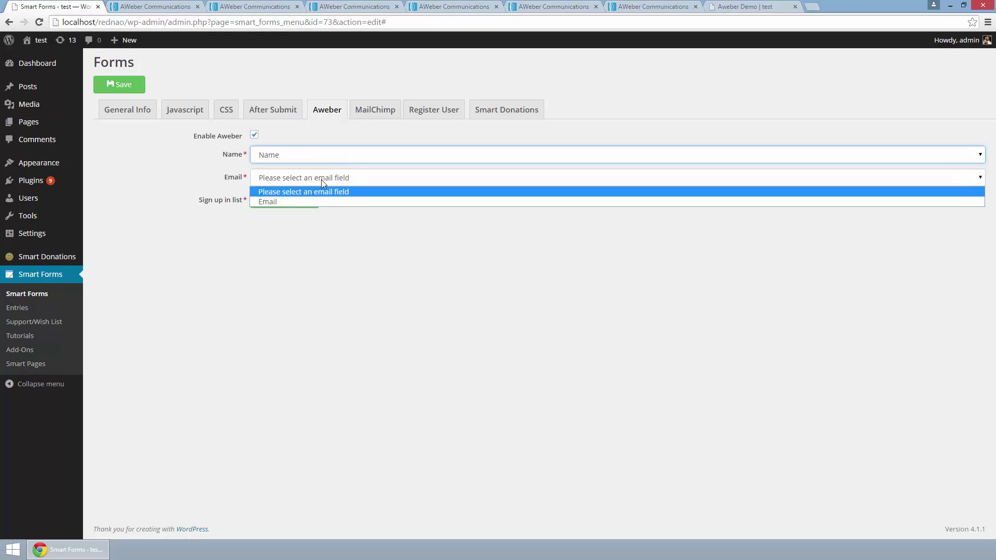
{"action": "left_click", "coordinate": [297, 201]}
{"action": "left_click", "coordinate": [303, 157]}
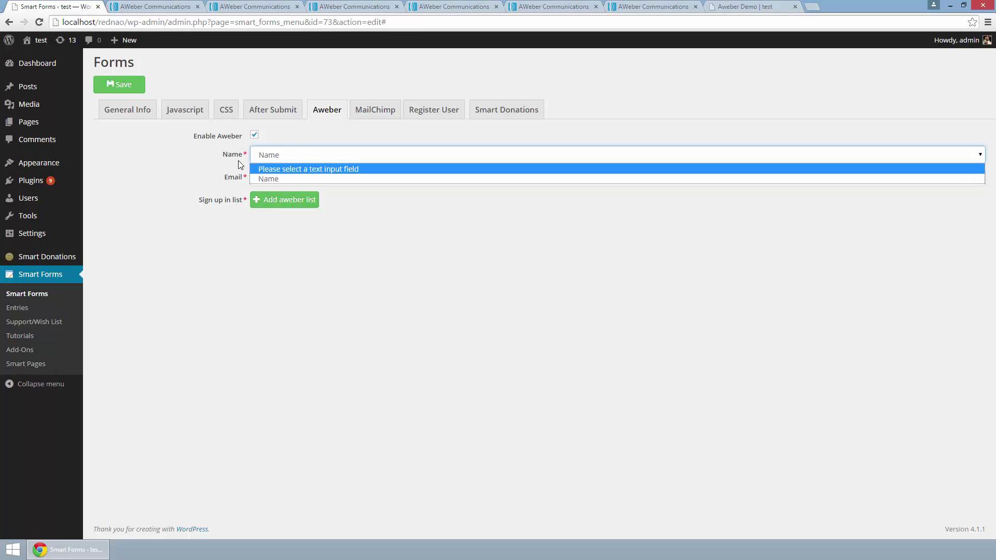
{"action": "left_click", "coordinate": [270, 178]}
Step: Check the field names in the builder and confirm Email as the email mapping
{"action": "left_click", "coordinate": [120, 114]}
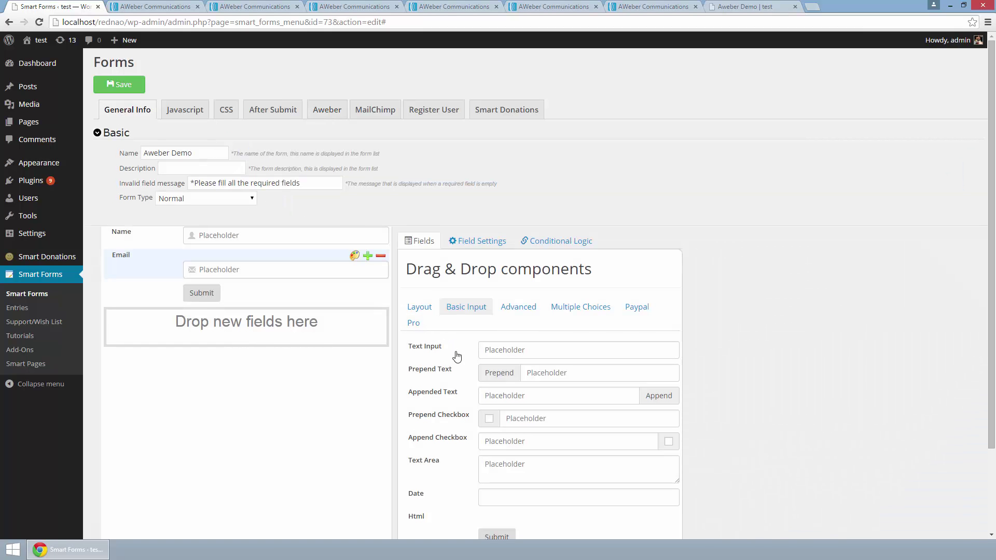
{"action": "left_click", "coordinate": [516, 309]}
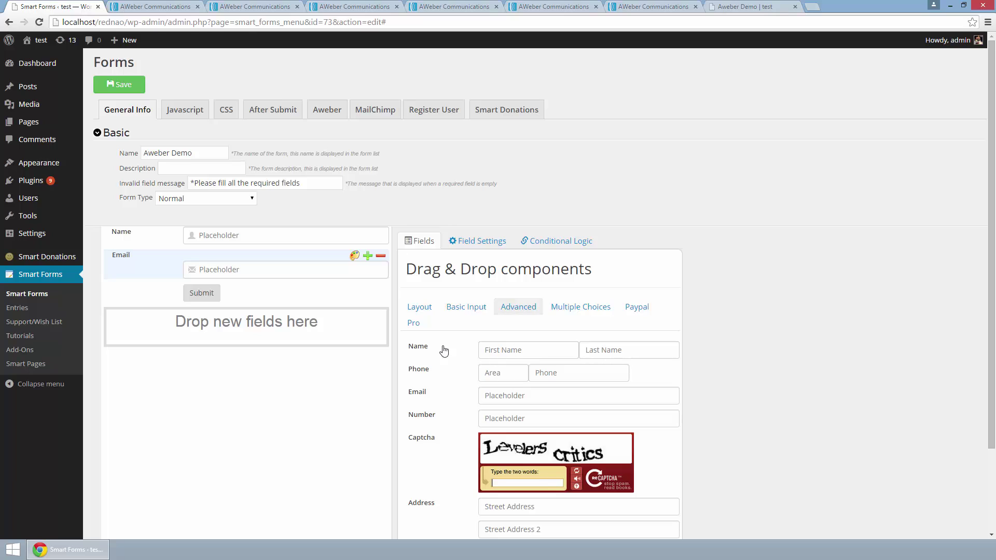
{"action": "left_click", "coordinate": [270, 112]}
{"action": "left_click", "coordinate": [317, 115]}
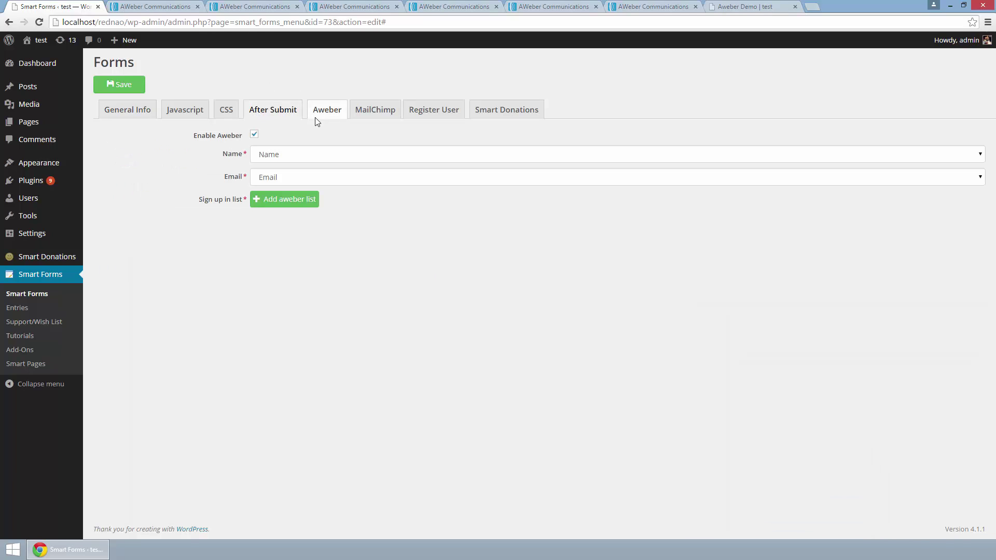
{"action": "left_click", "coordinate": [270, 178]}
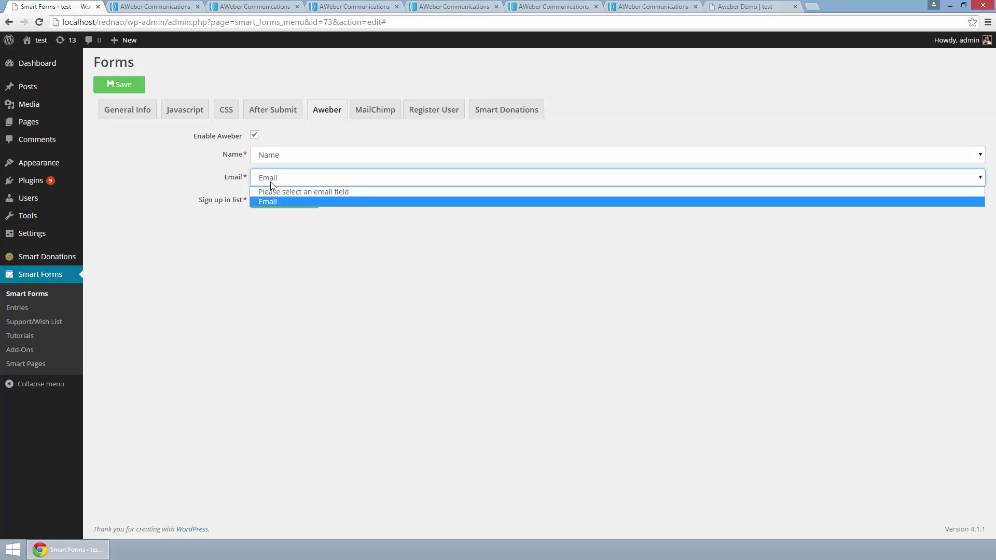
{"action": "left_click", "coordinate": [271, 185]}
{"action": "left_click", "coordinate": [145, 116]}
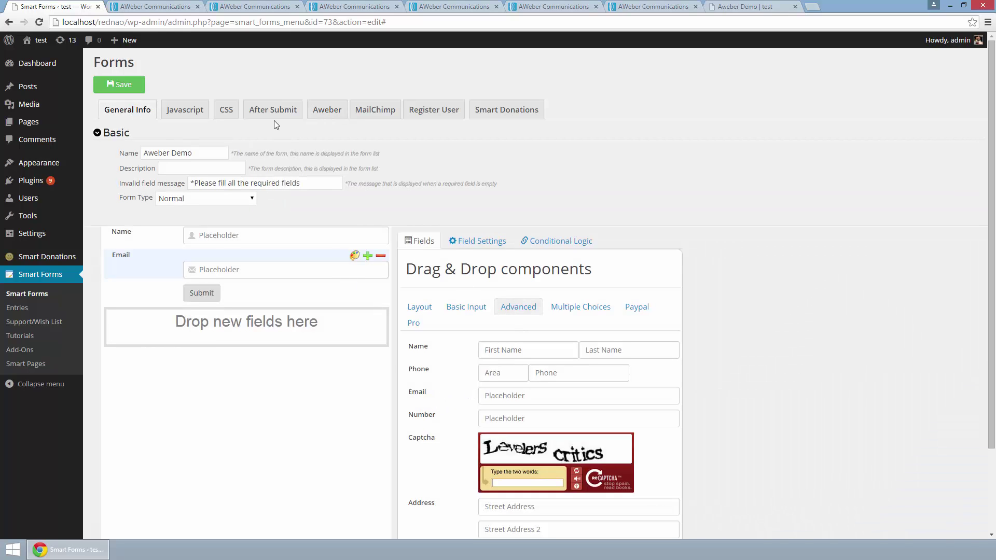
{"action": "left_click", "coordinate": [316, 114]}
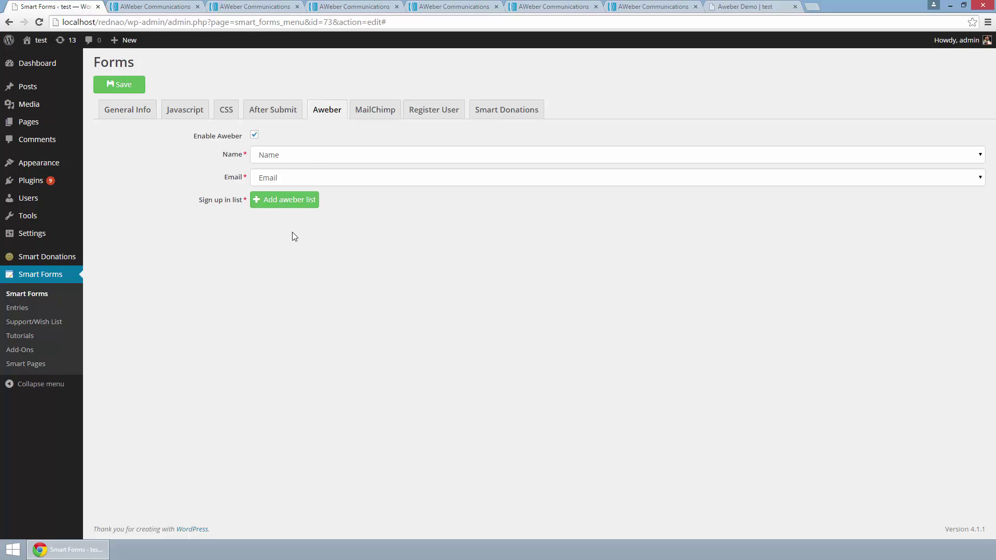
Step: Add an Aweber list, choose the Smart Forms list, and continue to the timing step
{"action": "left_click", "coordinate": [298, 202]}
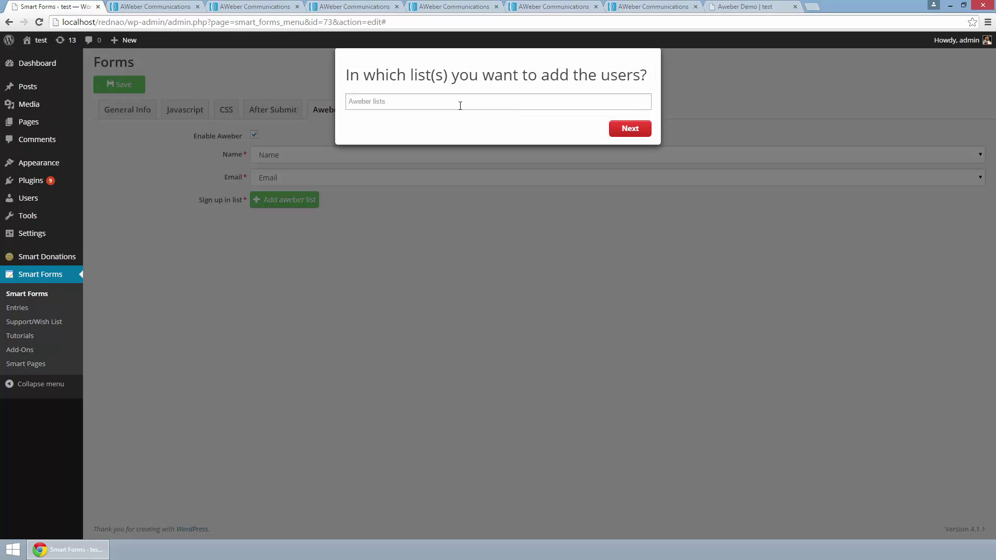
{"action": "left_click", "coordinate": [460, 102]}
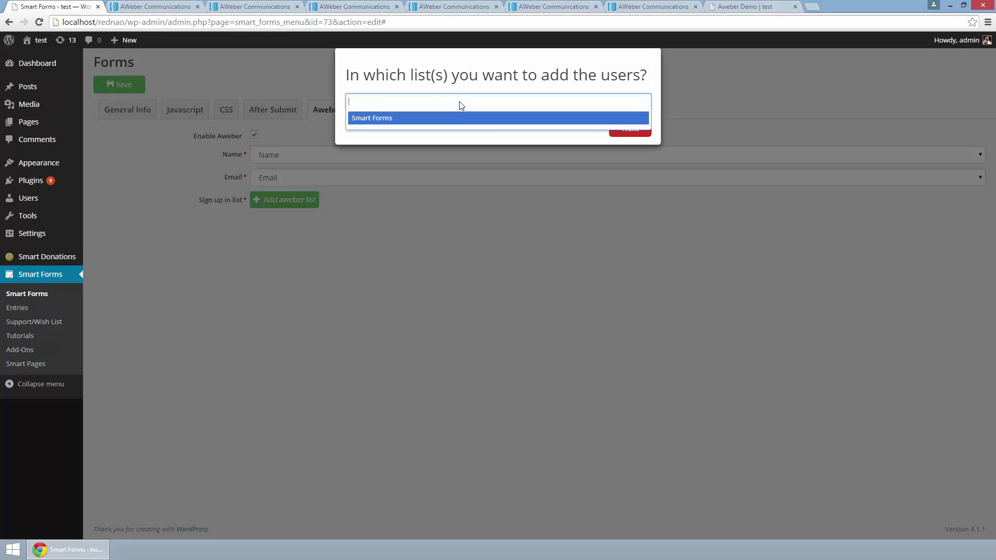
{"action": "left_click", "coordinate": [402, 122]}
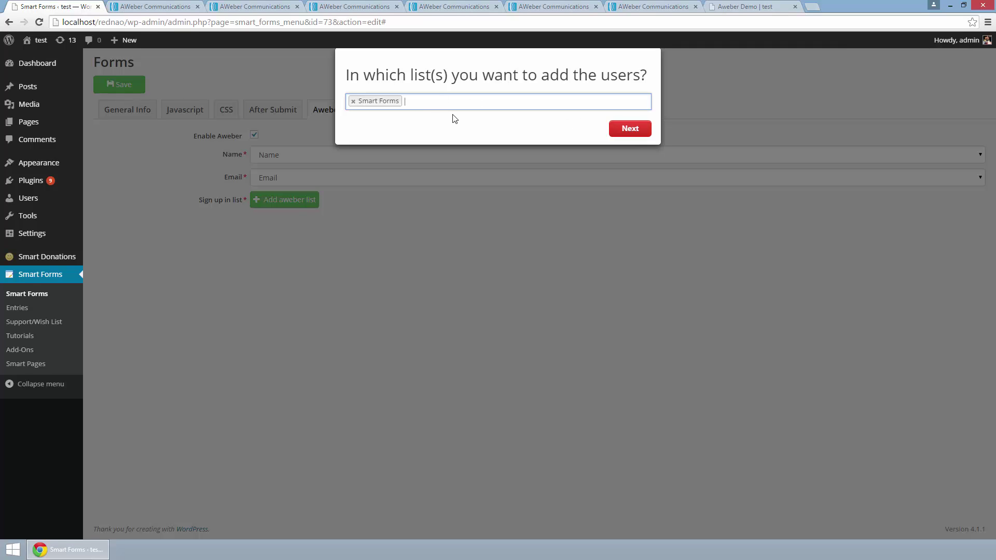
{"action": "left_click", "coordinate": [623, 130]}
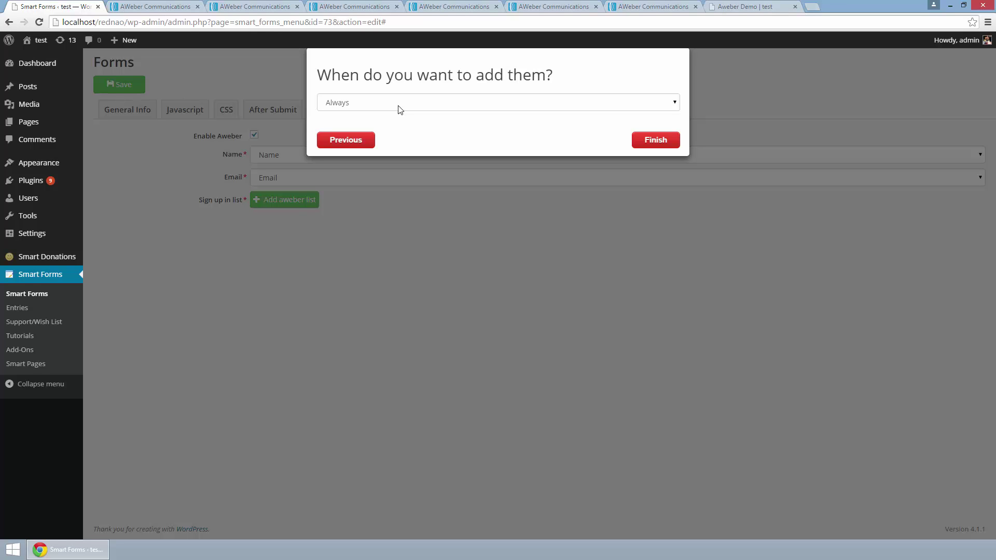
Step: Set users to be added Always, with no condition, and finish adding the Smart Forms list
{"action": "left_click", "coordinate": [439, 109]}
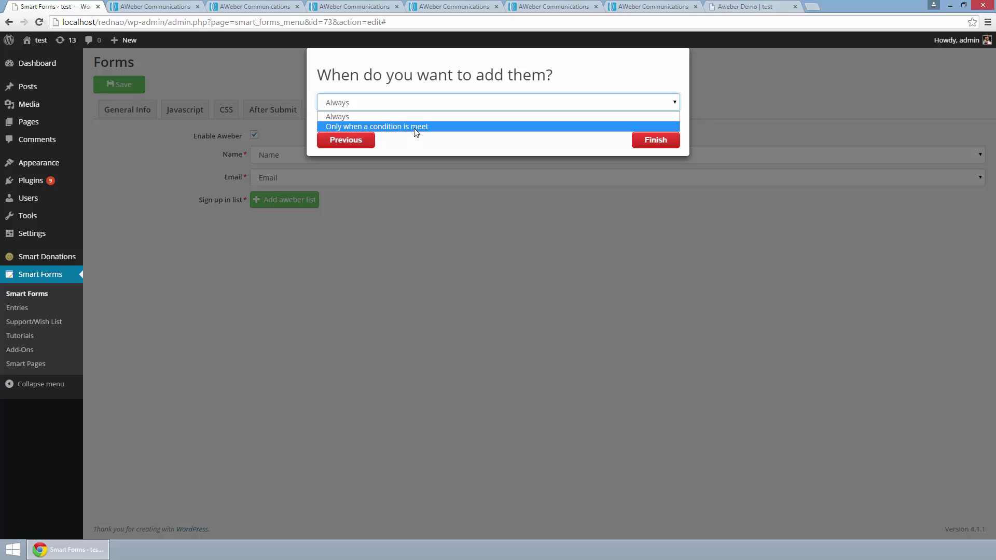
{"action": "left_click", "coordinate": [416, 127]}
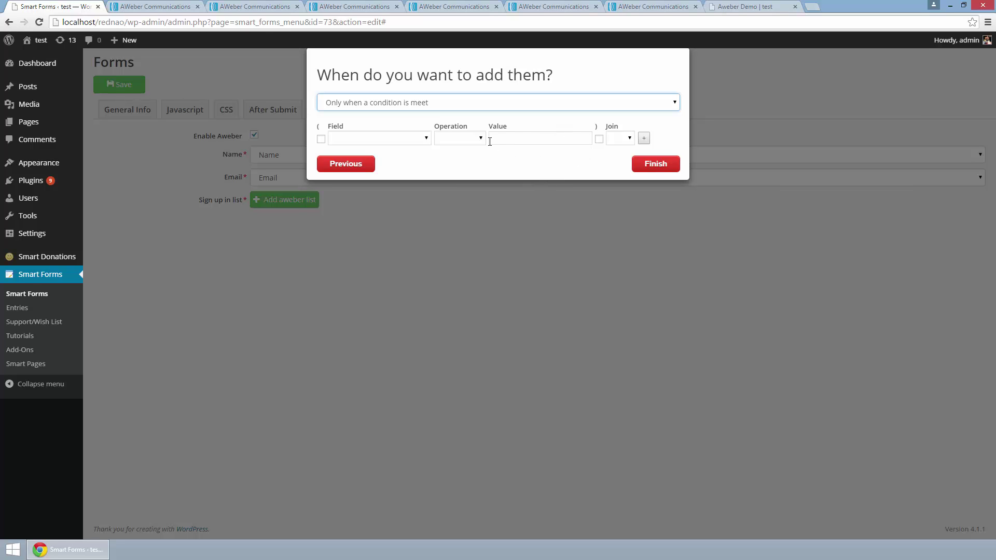
{"action": "left_click", "coordinate": [474, 106]}
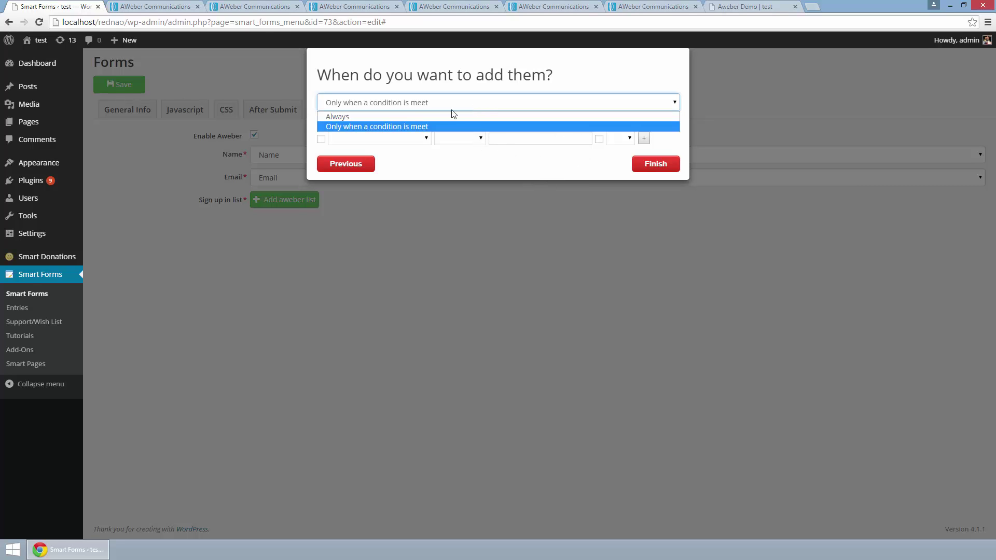
{"action": "left_click", "coordinate": [398, 117]}
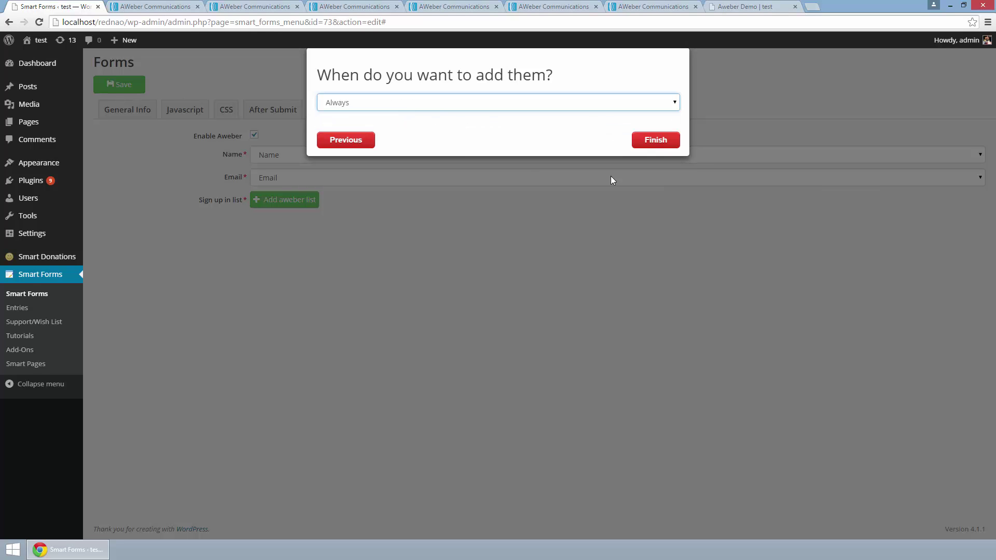
{"action": "left_click", "coordinate": [647, 145]}
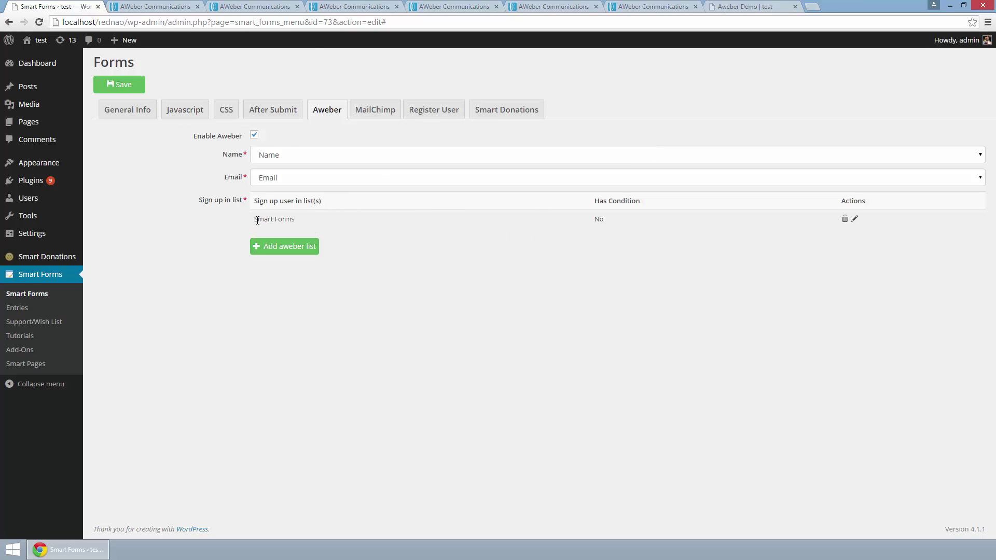
Step: Review the Smart Forms list entry unchanged, then save the form and acknowledge the confirmation
{"action": "left_click_drag", "start_coordinate": [258, 220], "coordinate": [365, 225]}
{"action": "left_click", "coordinate": [604, 271]}
{"action": "left_click", "coordinate": [300, 247]}
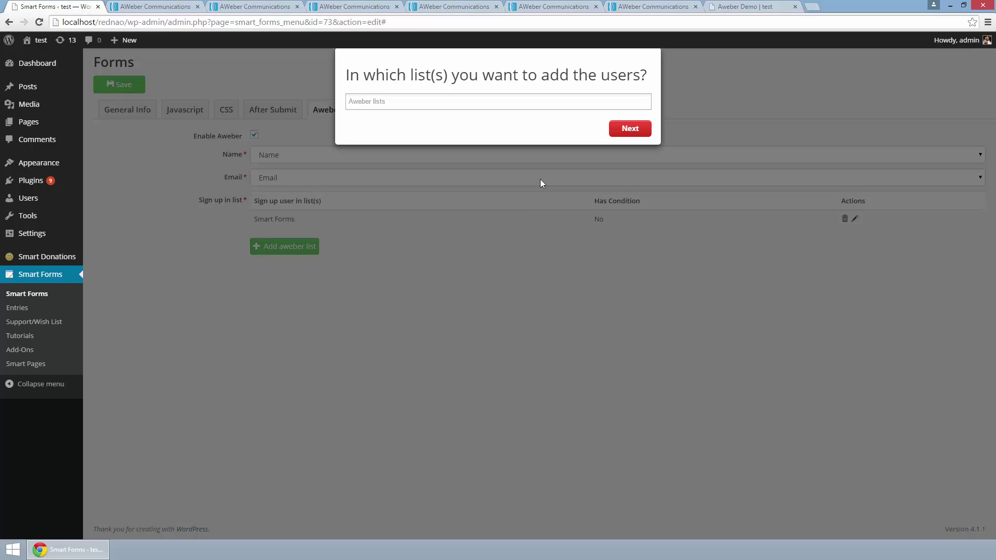
{"action": "left_click", "coordinate": [529, 293]}
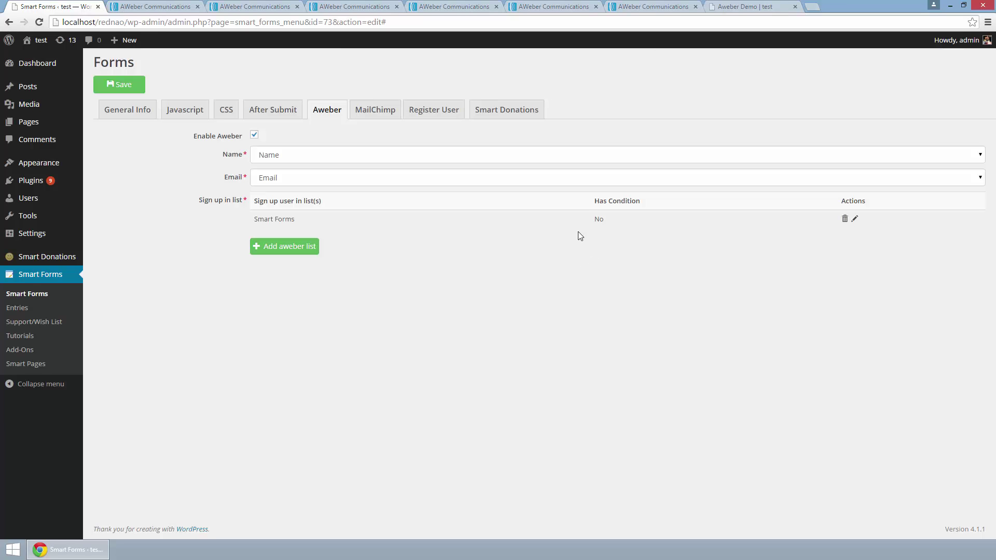
{"action": "left_click", "coordinate": [856, 220]}
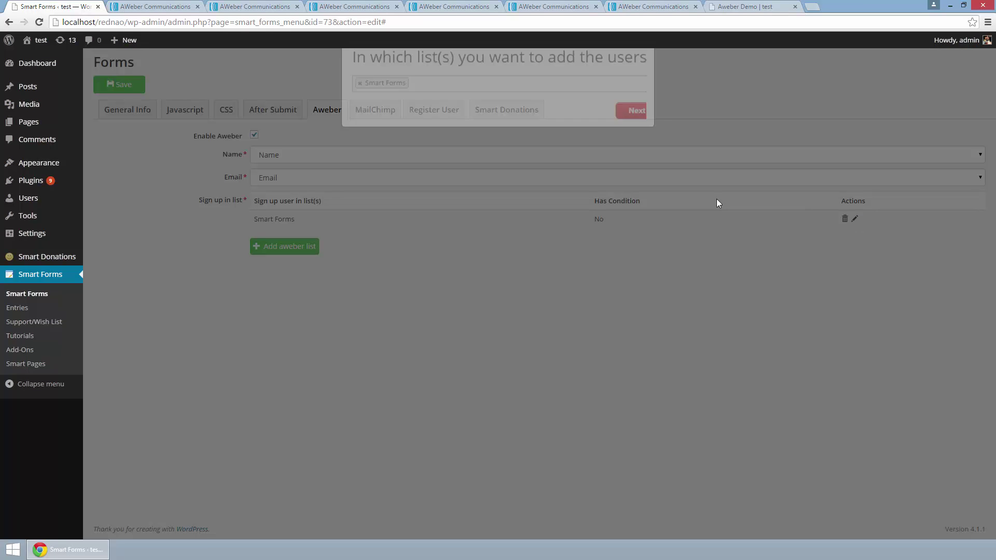
{"action": "left_click", "coordinate": [608, 153]}
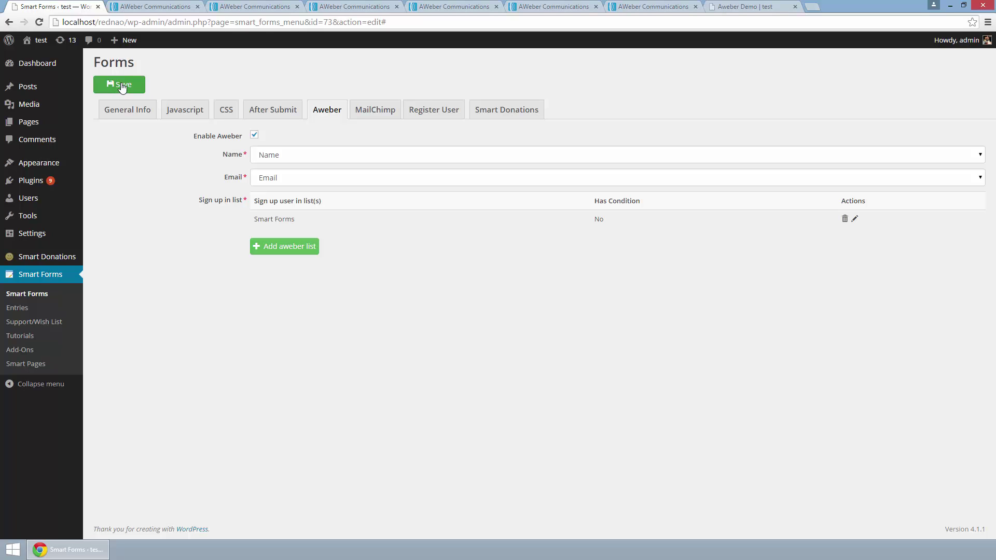
{"action": "left_click", "coordinate": [122, 86]}
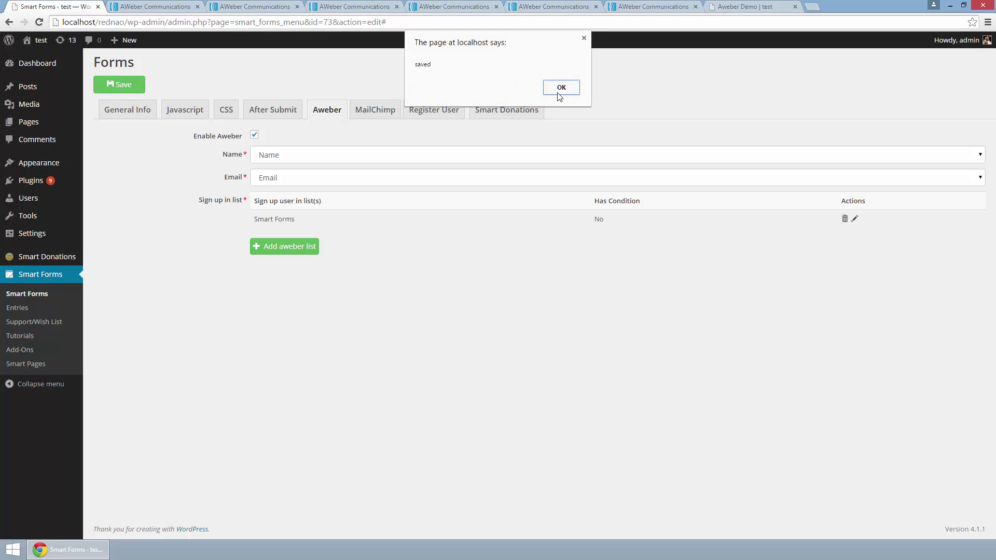
{"action": "left_click", "coordinate": [558, 89]}
Step: Reload the Aweber Demo preview page and autofill the Name field with a saved entry
{"action": "left_click", "coordinate": [737, 10]}
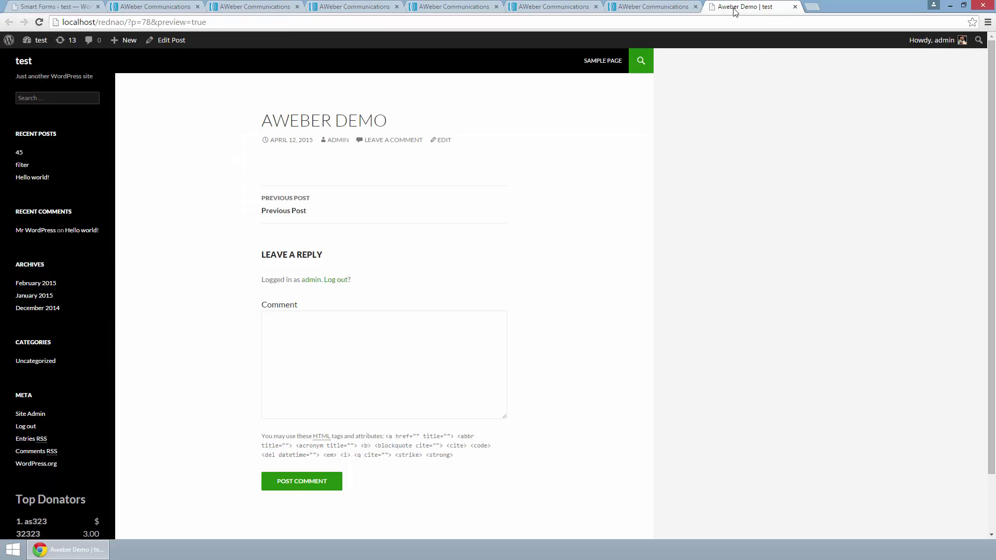
{"action": "left_click", "coordinate": [39, 22]}
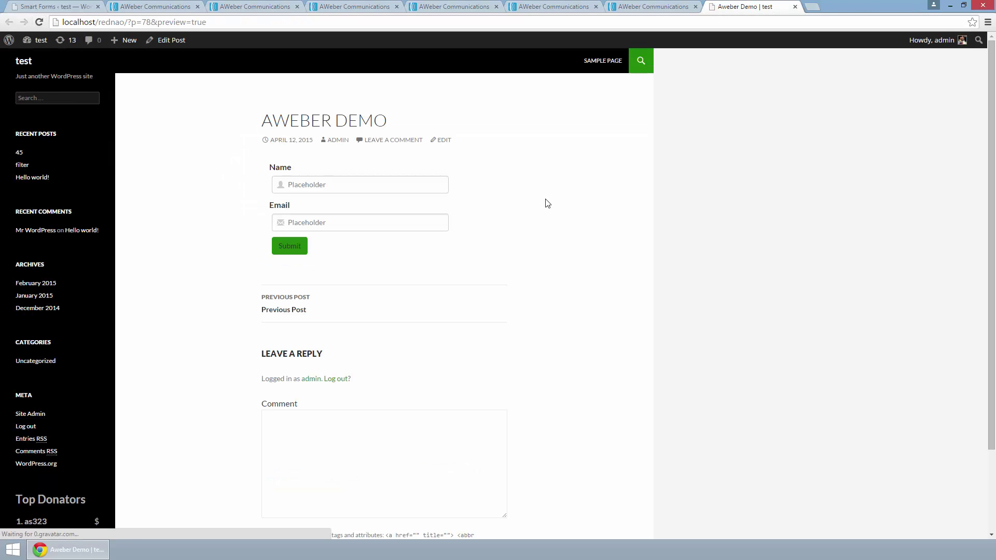
{"action": "left_click", "coordinate": [391, 178]}
{"action": "left_click", "coordinate": [394, 181]}
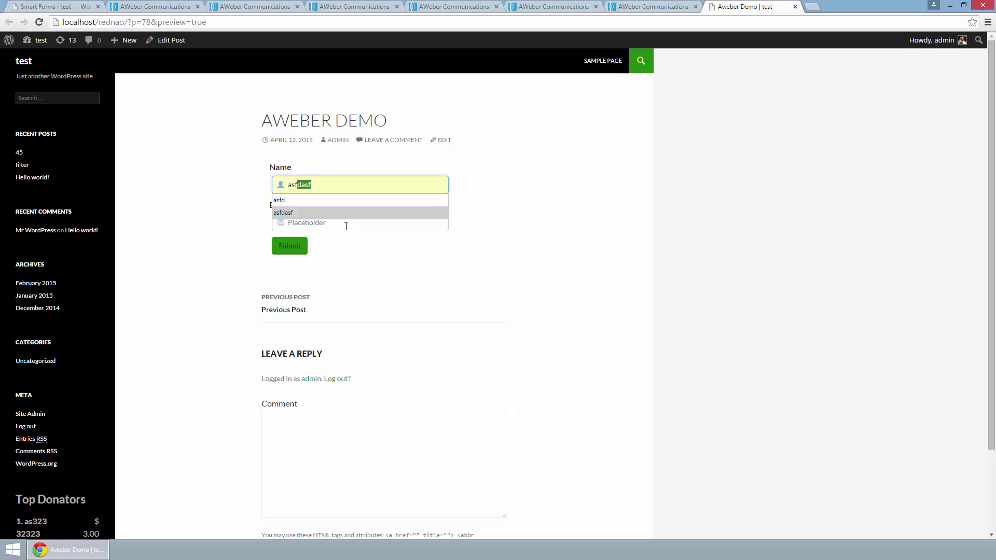
{"action": "left_click", "coordinate": [344, 213]}
Step: Autofill the Email field with a suggested address, submit the test sign-up, and dismiss the message
{"action": "left_click", "coordinate": [341, 224]}
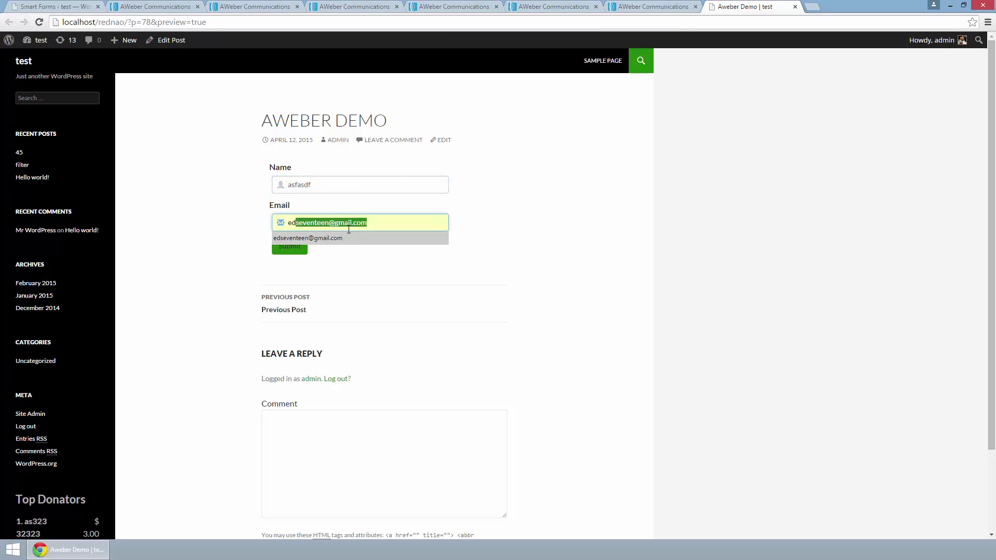
{"action": "left_click", "coordinate": [322, 238]}
{"action": "left_click", "coordinate": [294, 251]}
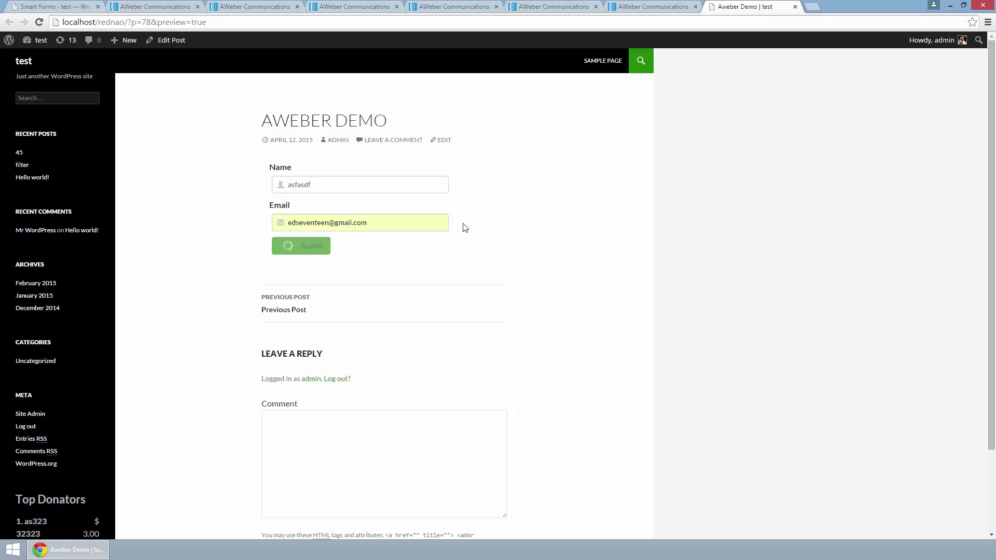
{"action": "left_click", "coordinate": [561, 88]}
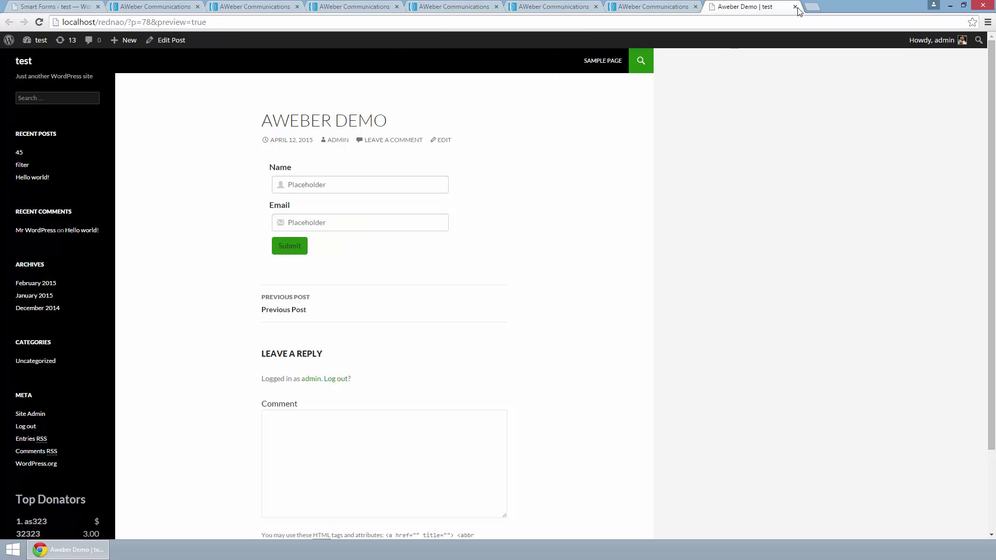
Step: Go to gmail.com in a new browser tab to check the inbox
{"action": "left_click", "coordinate": [810, 6]}
{"action": "type", "text": "gmail.com"}
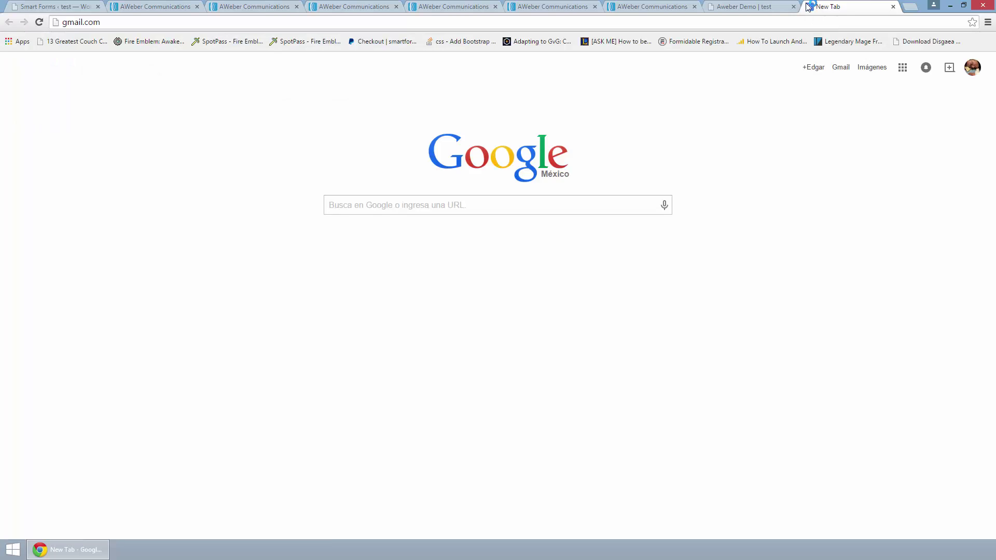
{"action": "key", "text": "Return"}
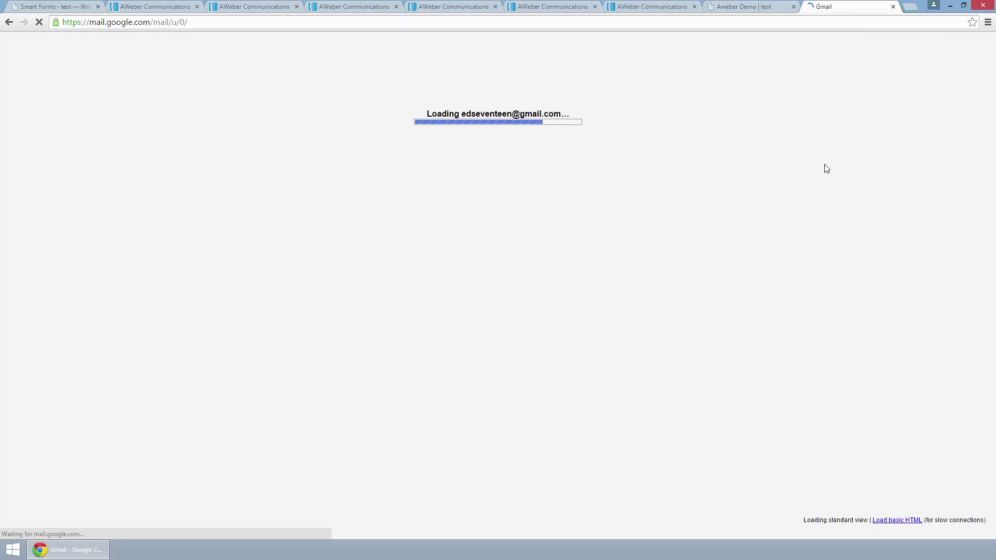